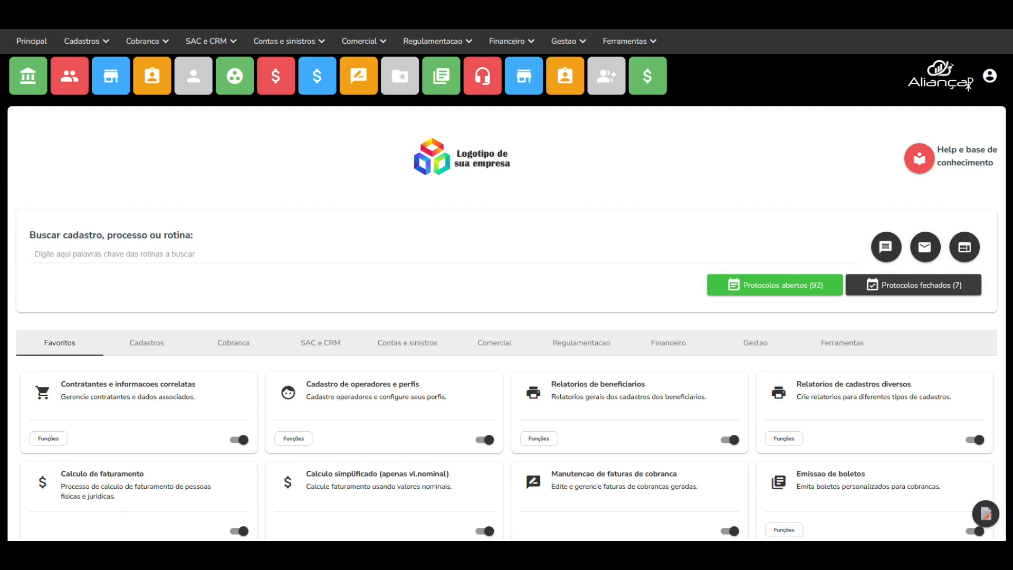
Step: Open the plans and products registry (Cadastro de planos e produtos) under the contracting-party records
{"action": "left_click", "coordinate": [84, 41]}
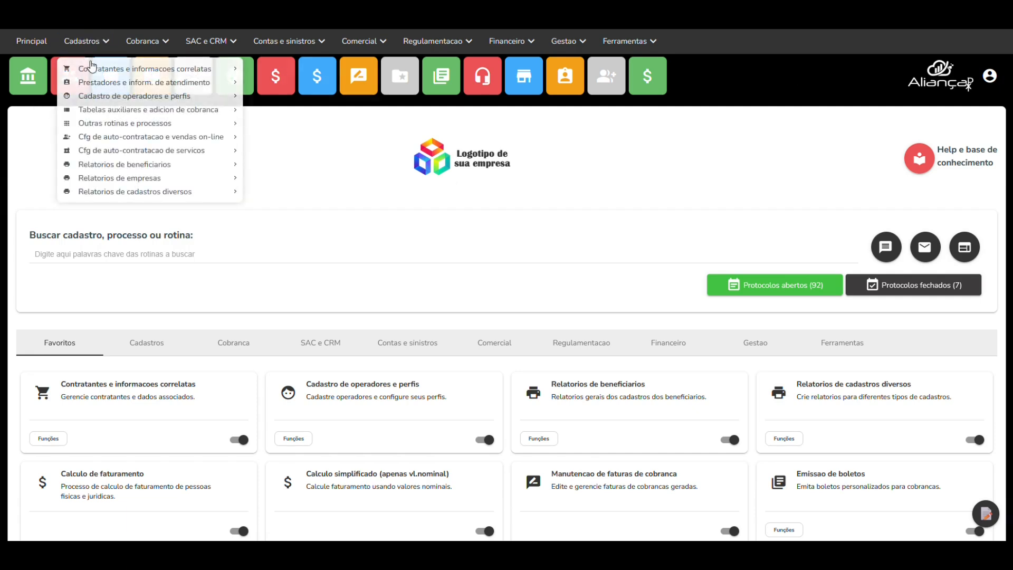
{"action": "mouse_move", "coordinate": [105, 84]}
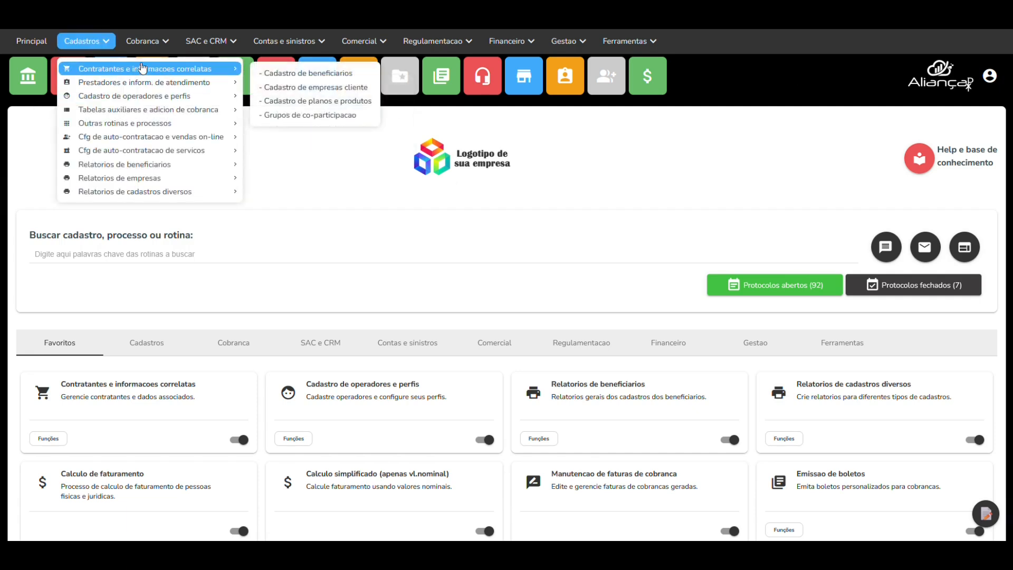
{"action": "mouse_move", "coordinate": [229, 69]}
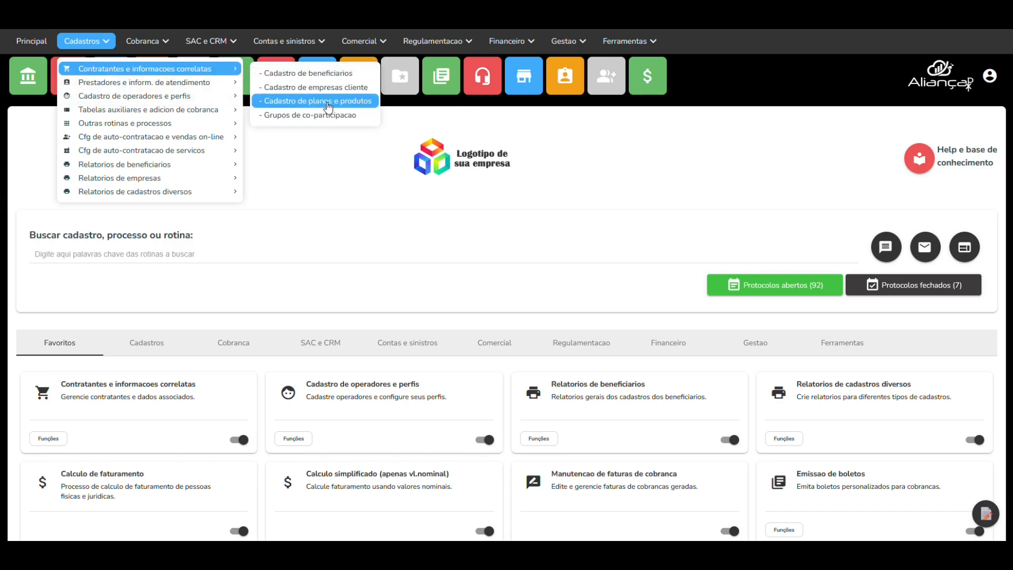
{"action": "left_click", "coordinate": [326, 107]}
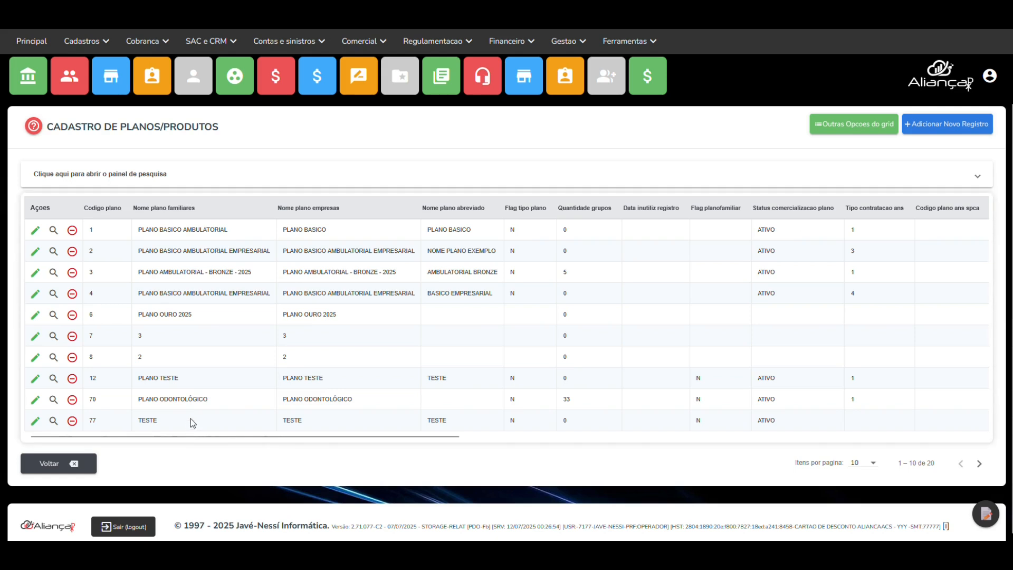
Step: Expand the search panel of the plan list to view its search options, and collapse it again
{"action": "left_click", "coordinate": [185, 175]}
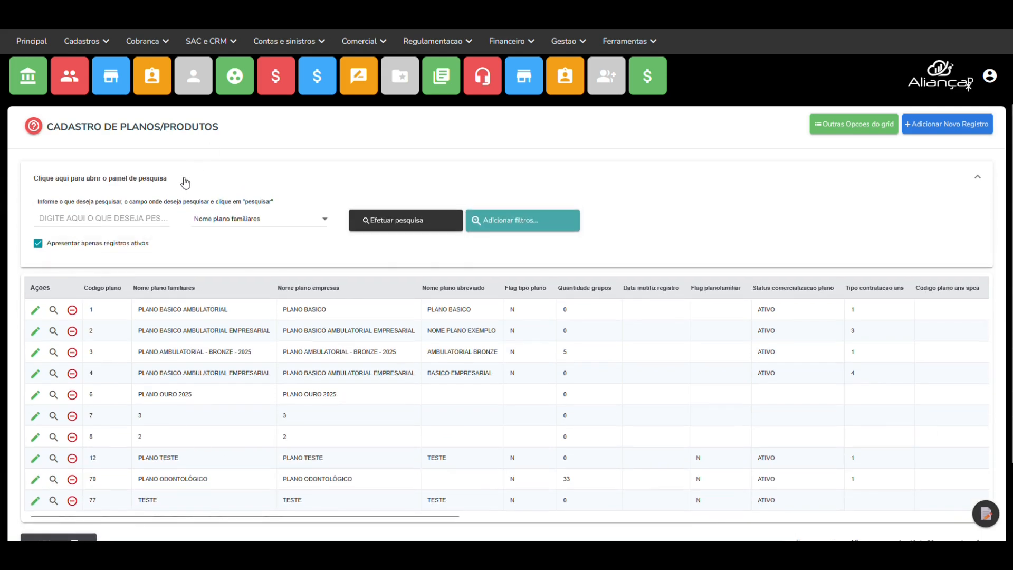
{"action": "left_click", "coordinate": [98, 183]}
{"action": "left_click", "coordinate": [98, 184]}
{"action": "left_click", "coordinate": [100, 185]}
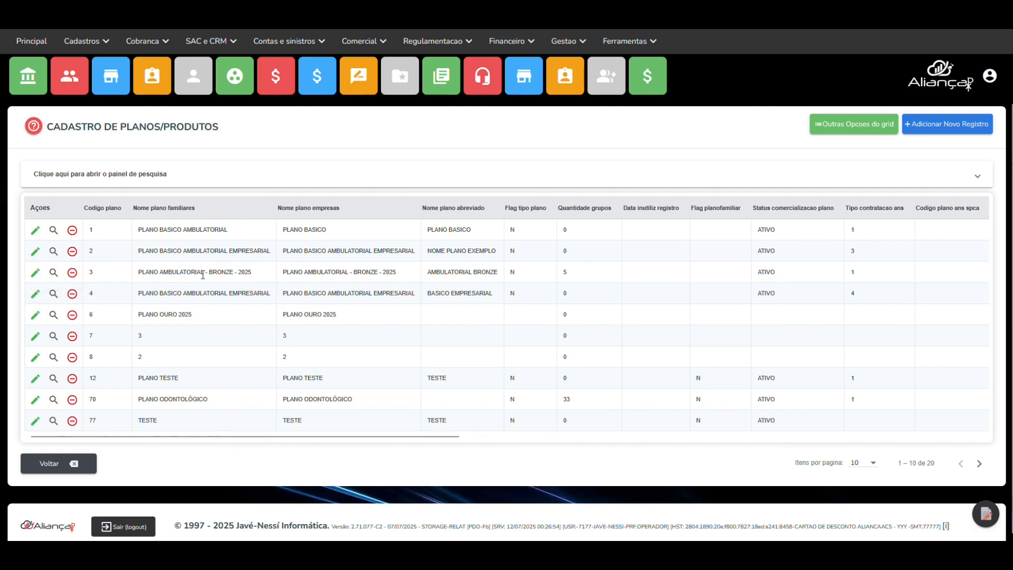
Step: Open the PLANO AMBULATORIAL - BRONZE - 2025 record for editing and review its family and company plan names
{"action": "left_click", "coordinate": [35, 274]}
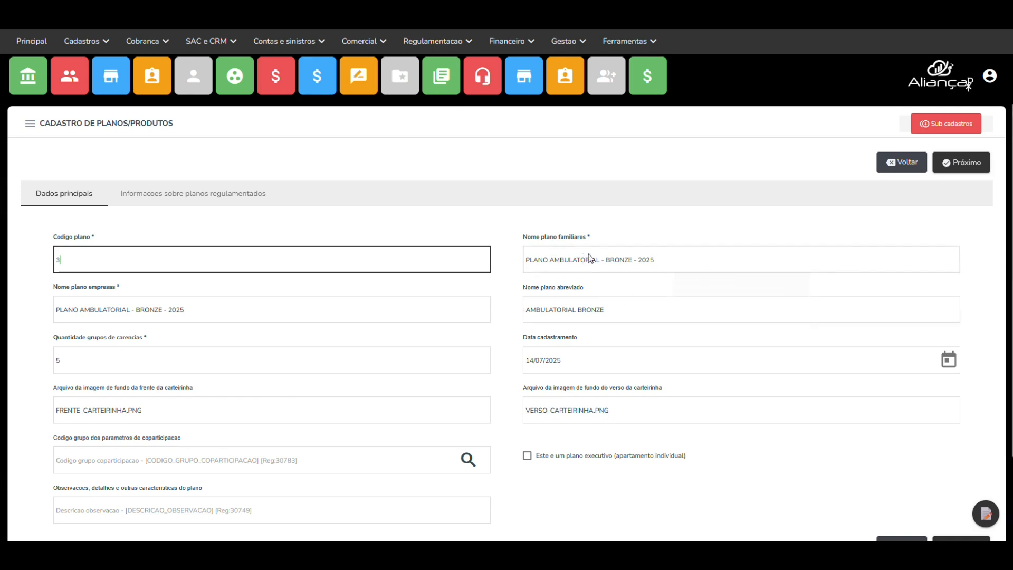
{"action": "left_click_drag", "start_coordinate": [522, 237], "coordinate": [596, 244]}
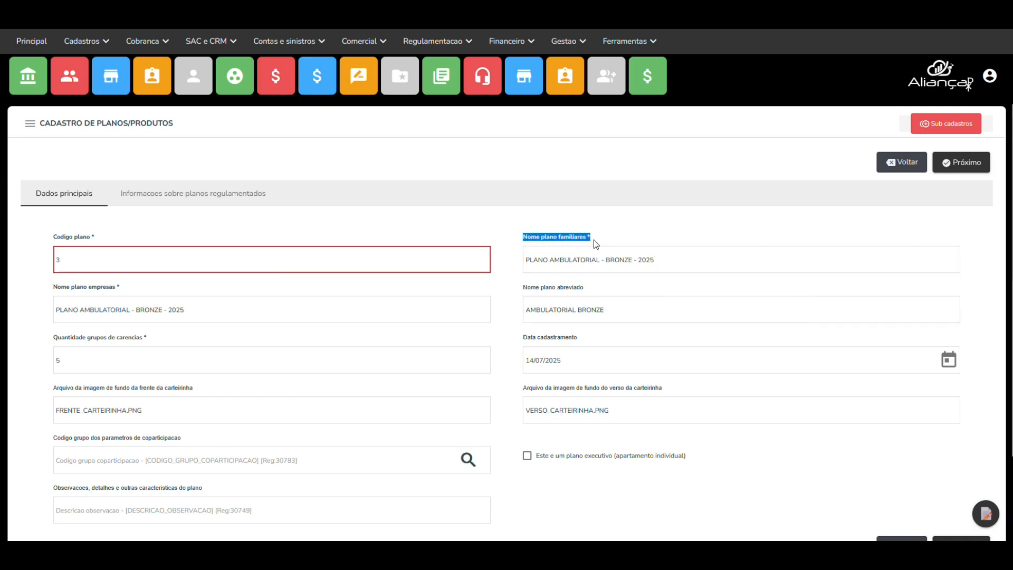
{"action": "left_click", "coordinate": [611, 260]}
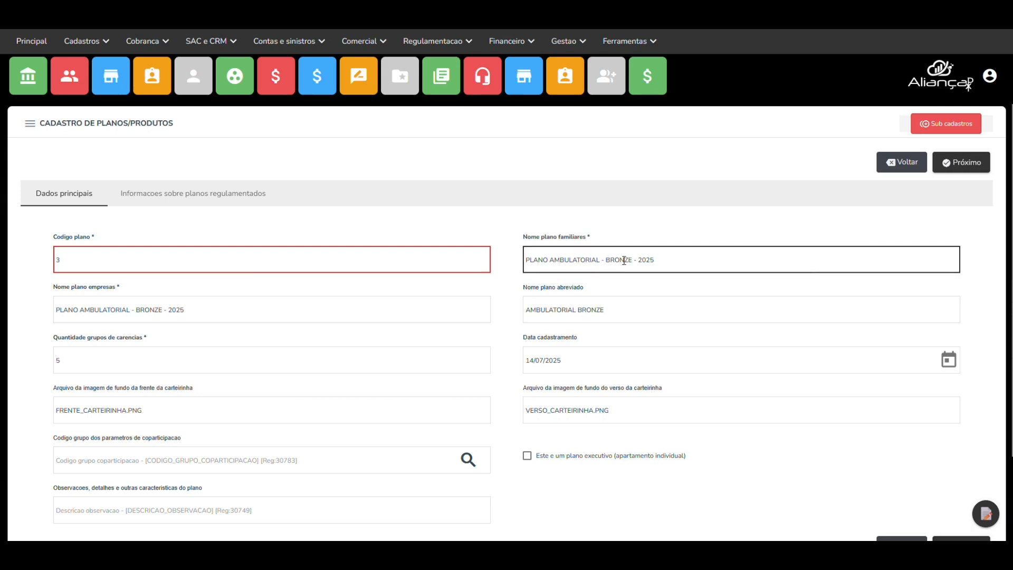
{"action": "left_click_drag", "start_coordinate": [657, 259], "coordinate": [503, 252]}
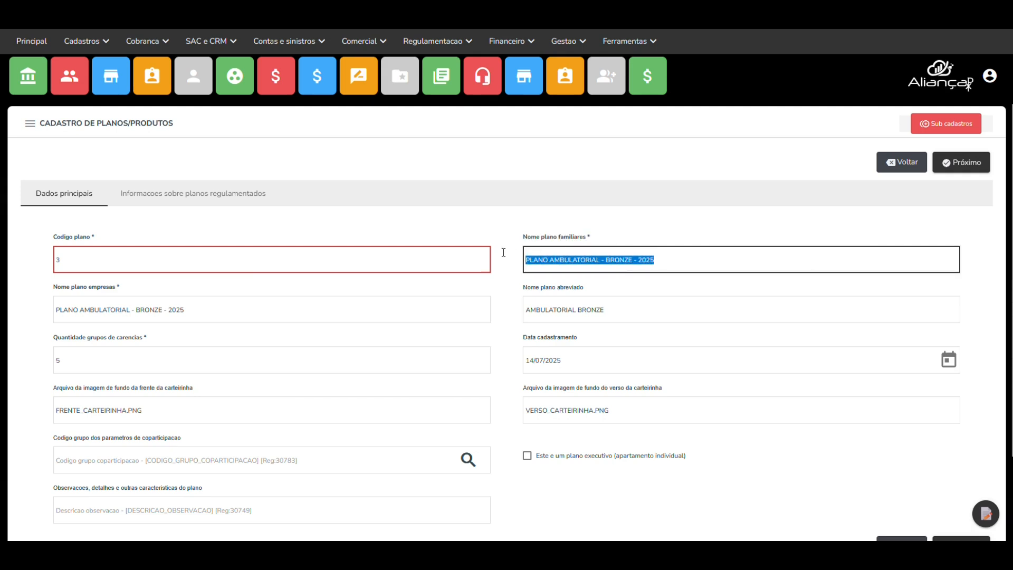
{"action": "left_click", "coordinate": [660, 262]}
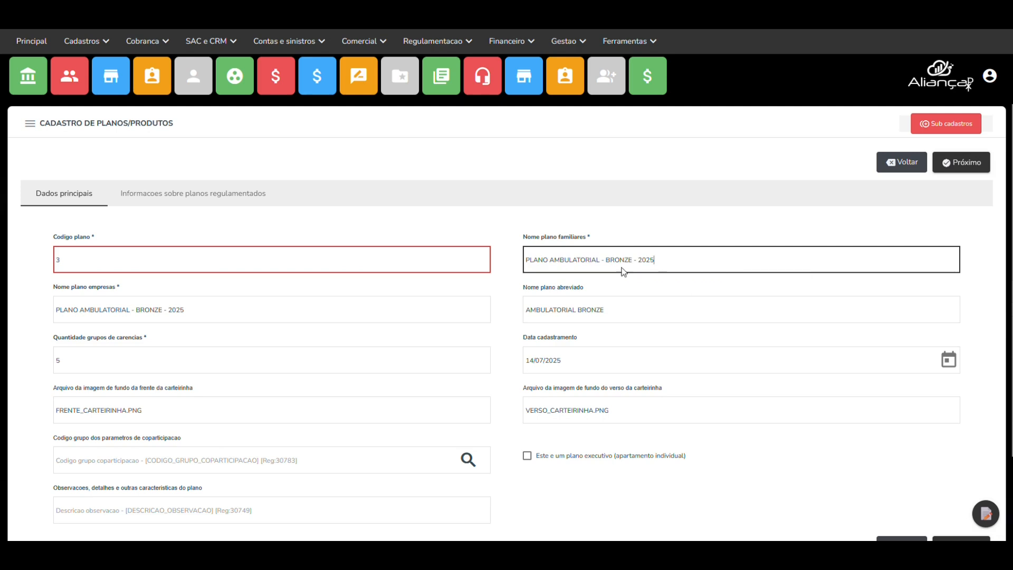
{"action": "left_click", "coordinate": [219, 309]}
{"action": "key", "text": "ctrl+a"}
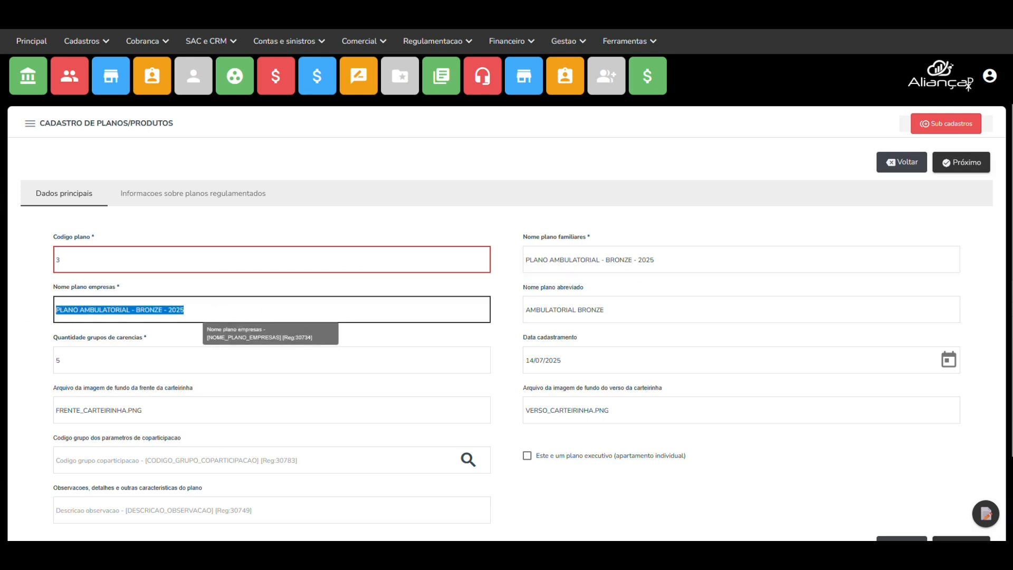
{"action": "left_click", "coordinate": [161, 287]}
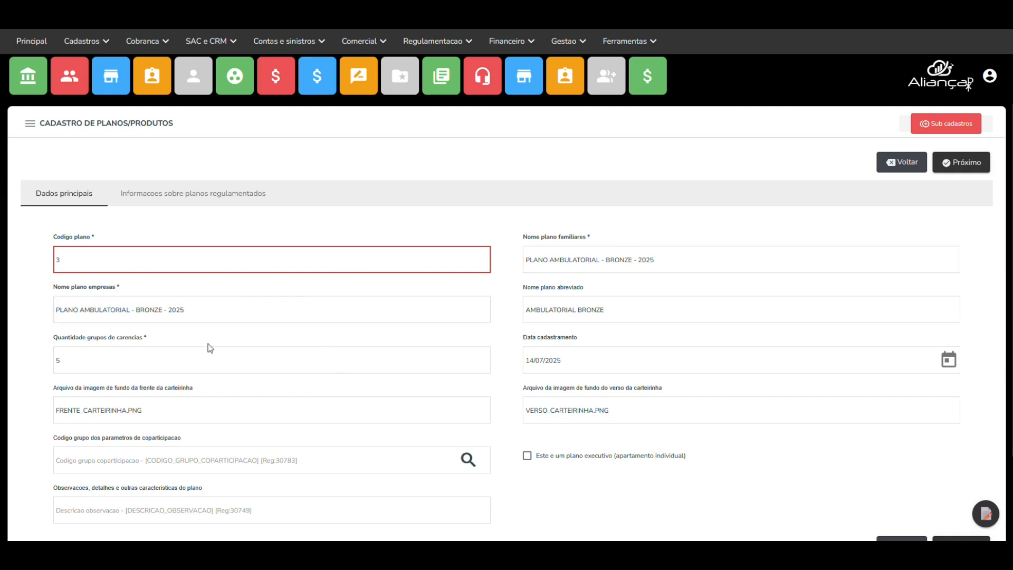
Step: Try 7 and 9 as the number of waiting-period groups (Quantidade grupos de carencias), and set it back to 5
{"action": "left_click_drag", "start_coordinate": [81, 359], "coordinate": [42, 360]}
{"action": "left_click", "coordinate": [81, 361]}
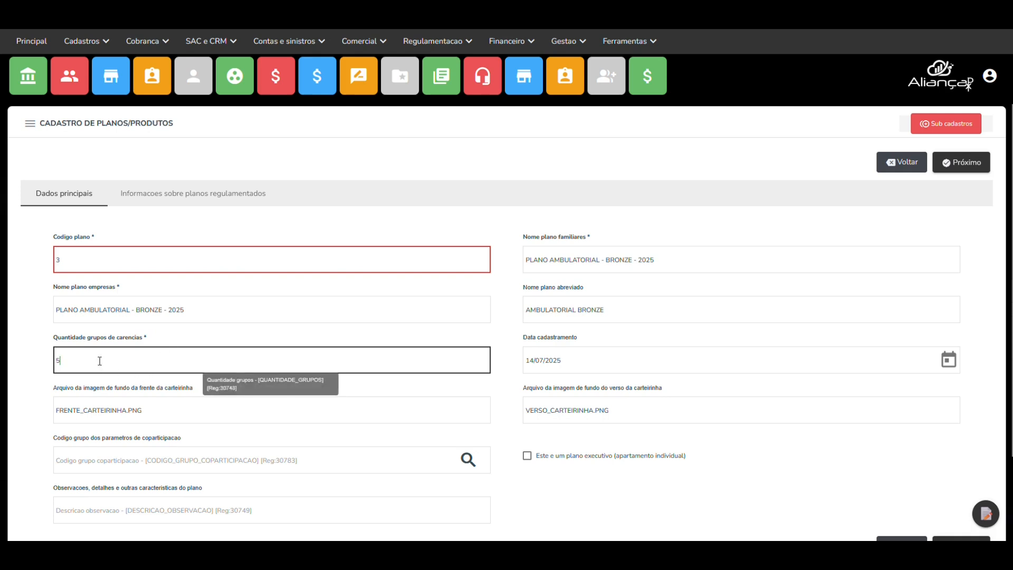
{"action": "key", "text": "BackSpace"}
{"action": "type", "text": "7"}
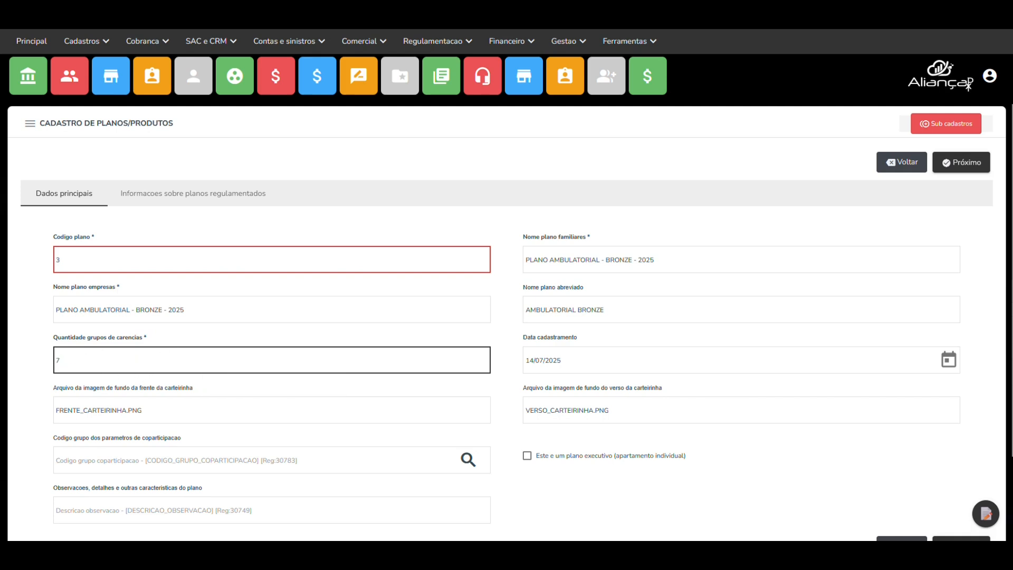
{"action": "key", "text": "BackSpace"}
{"action": "type", "text": "9"}
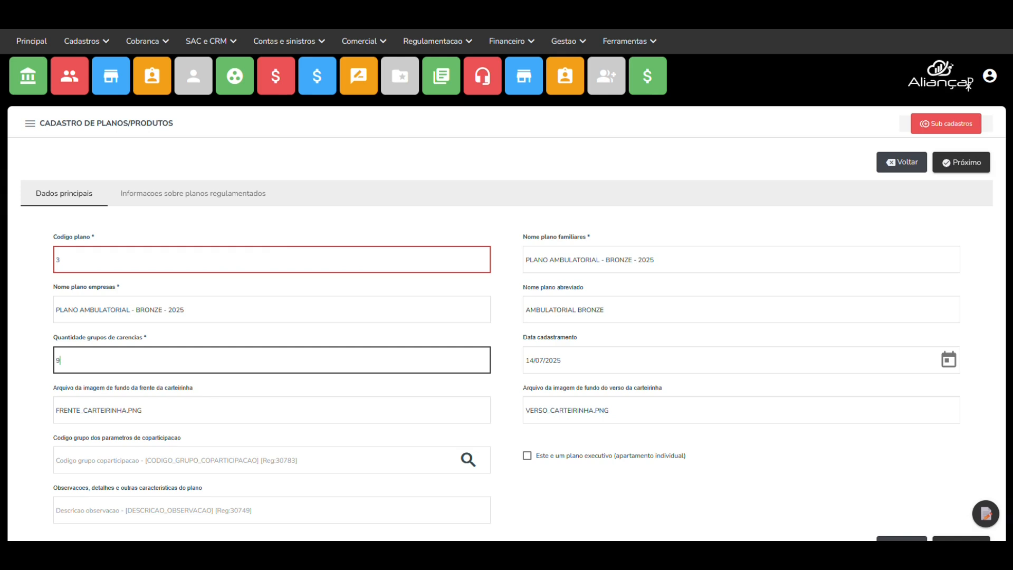
{"action": "key", "text": "BackSpace"}
{"action": "type", "text": "5"}
Step: Review the registration date, the front and back card image file names, and the co-participation group field
{"action": "left_click", "coordinate": [585, 357]}
{"action": "left_click_drag", "start_coordinate": [59, 388], "coordinate": [51, 415]}
{"action": "left_click", "coordinate": [195, 410]}
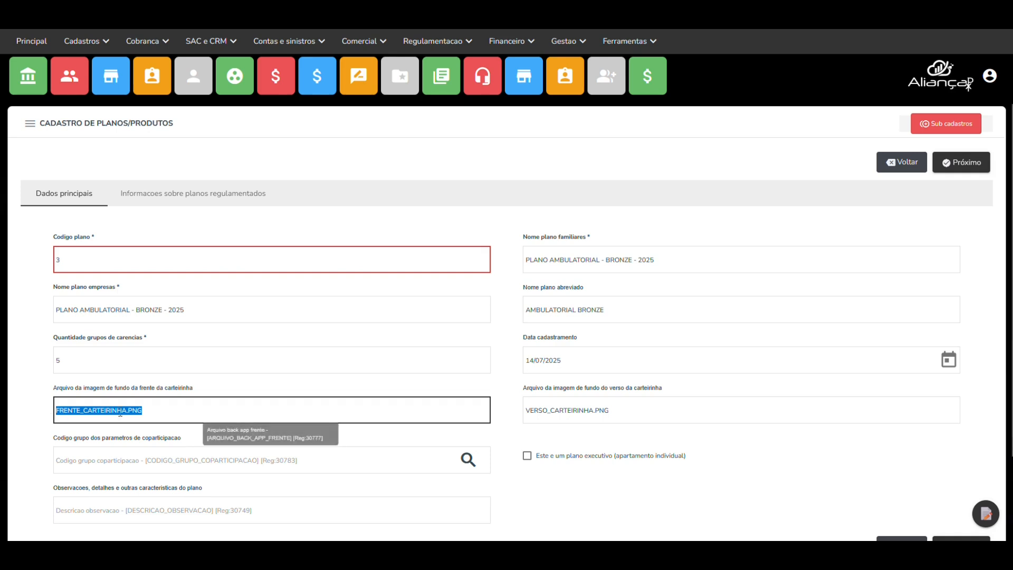
{"action": "left_click_drag", "start_coordinate": [641, 411], "coordinate": [498, 402]}
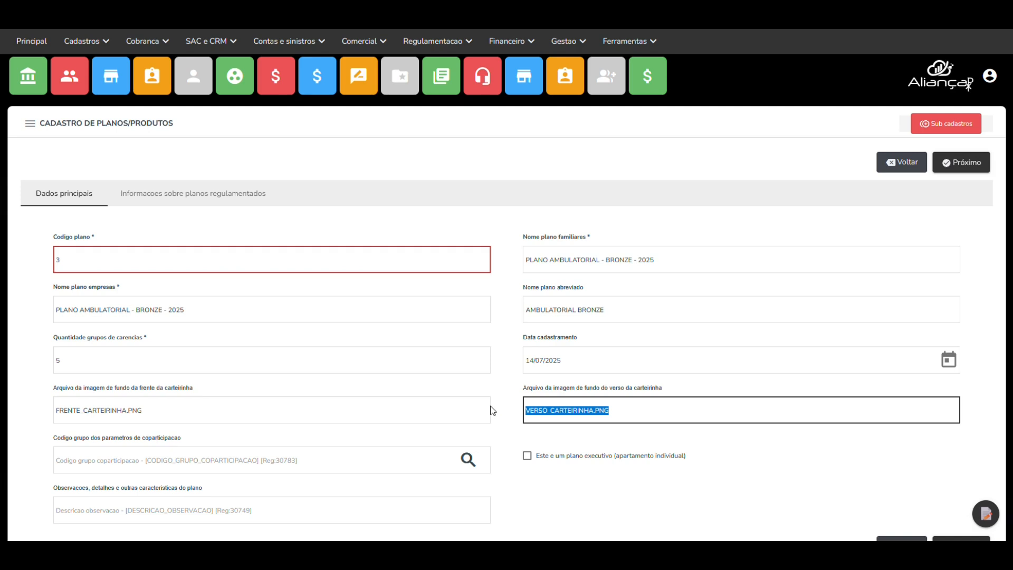
{"action": "left_click", "coordinate": [271, 460]}
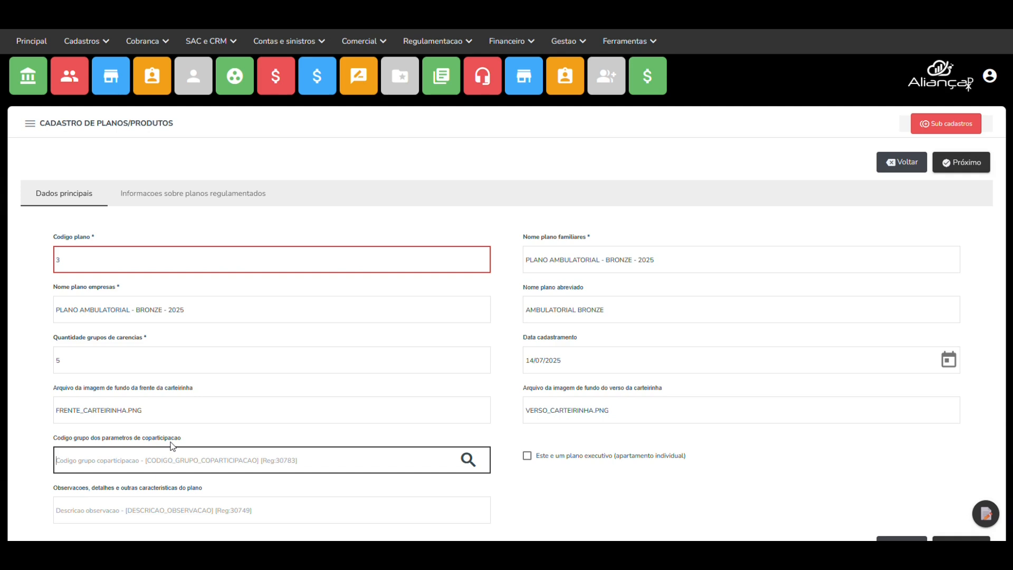
Step: Try switching the executive plan option (apartamento individual) on and off
{"action": "scroll", "coordinate": [172, 447], "scroll_direction": "down", "scroll_amount": 1}
{"action": "scroll", "coordinate": [173, 447], "scroll_direction": "down", "scroll_amount": 1}
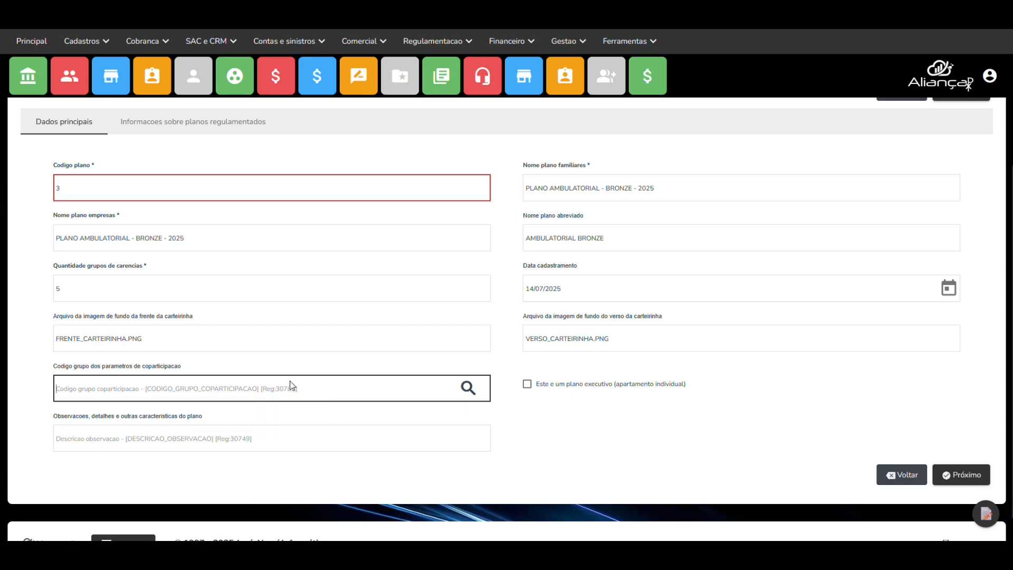
{"action": "left_click", "coordinate": [549, 390]}
{"action": "left_click", "coordinate": [550, 390]}
{"action": "left_click", "coordinate": [550, 389]}
{"action": "left_click", "coordinate": [550, 389]}
{"action": "left_click", "coordinate": [550, 389]}
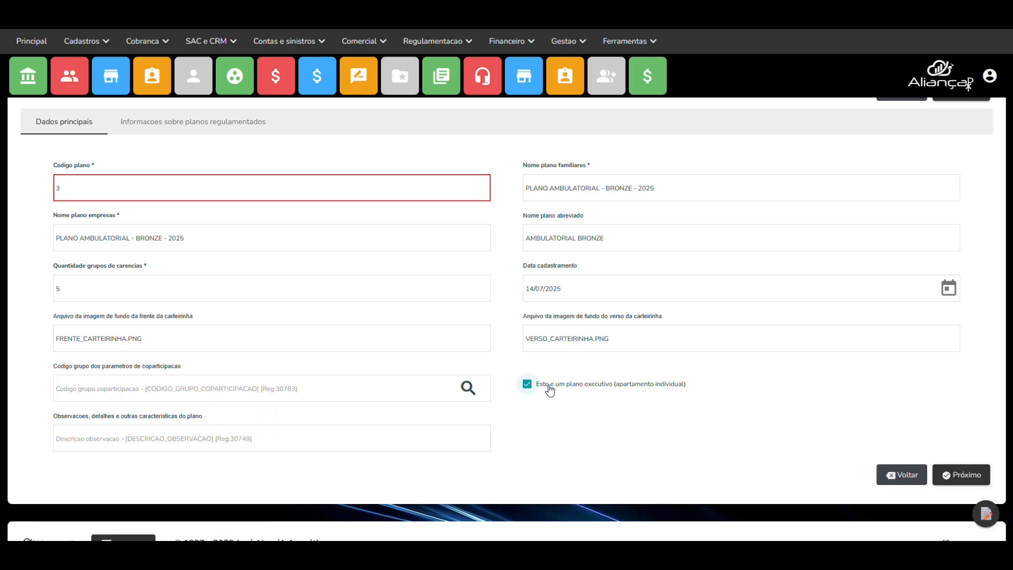
{"action": "left_click", "coordinate": [550, 390]}
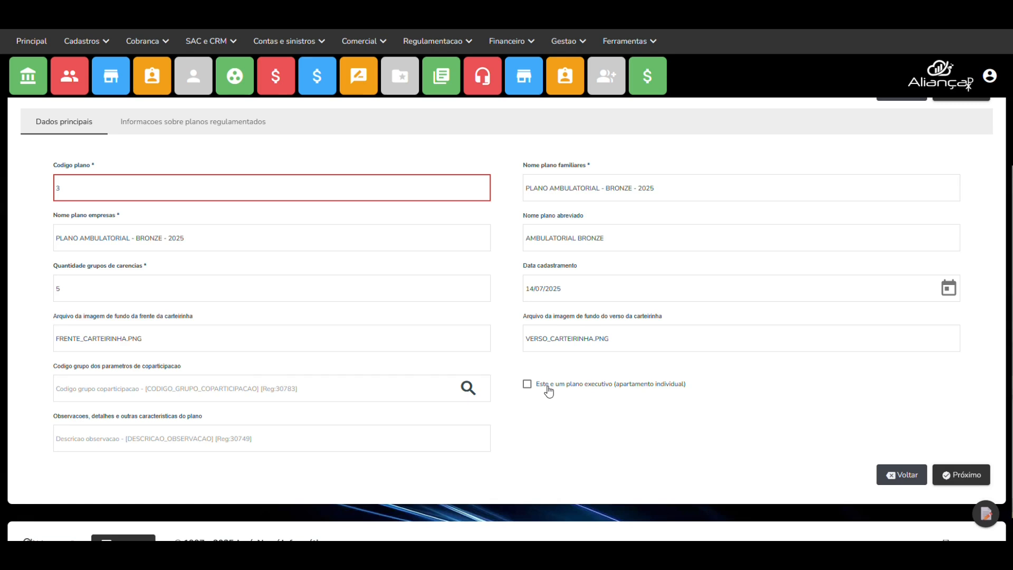
Step: Go to the regulated plan information and keep the plan marked as regulated (registrado na ANS)
{"action": "scroll", "coordinate": [283, 407], "scroll_direction": "up", "scroll_amount": 2}
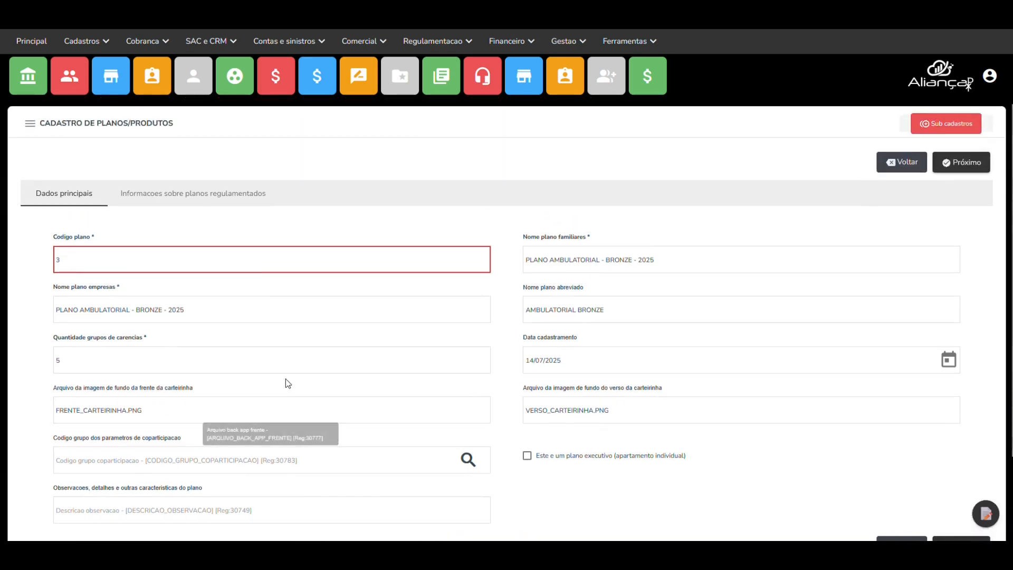
{"action": "left_click", "coordinate": [154, 191]}
{"action": "left_click", "coordinate": [126, 256]}
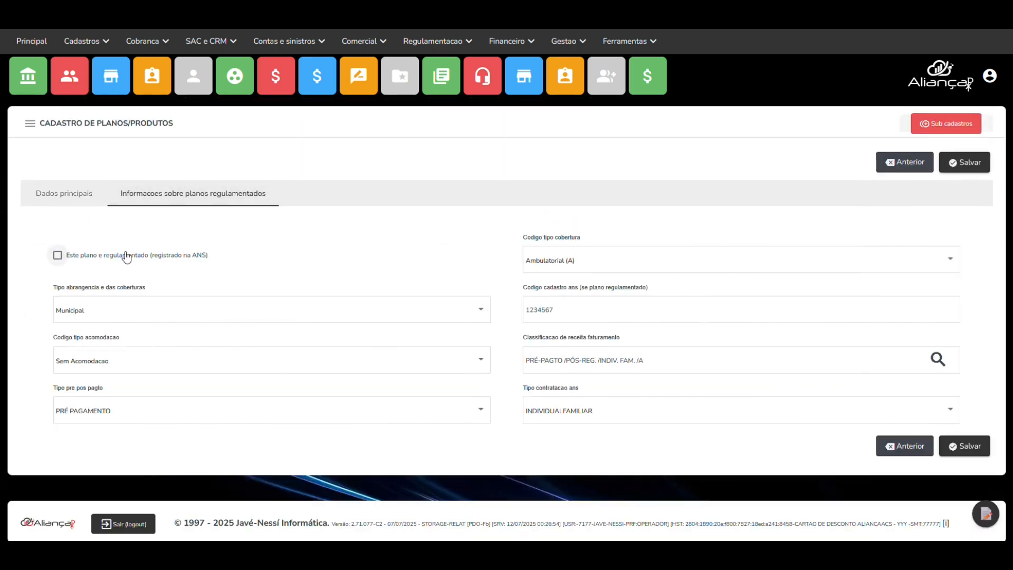
{"action": "left_click", "coordinate": [126, 256]}
{"action": "left_click", "coordinate": [125, 256]}
{"action": "left_click", "coordinate": [126, 256]}
Step: Set the coverage type to Ambulatorial (A) after reviewing its options, and set the coverage area to Municipal
{"action": "left_click", "coordinate": [554, 270]}
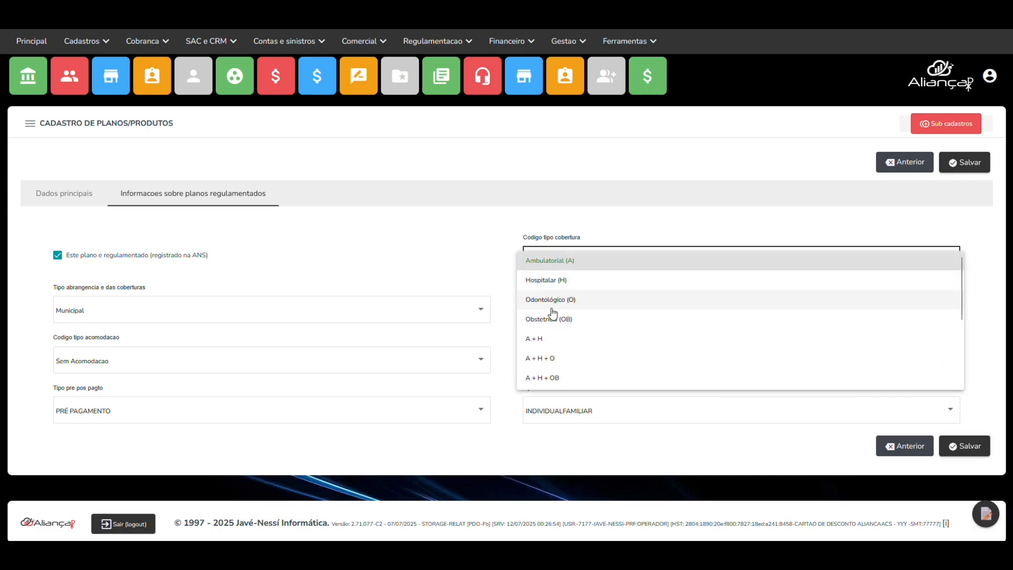
{"action": "scroll", "coordinate": [554, 313], "scroll_direction": "down", "scroll_amount": 5}
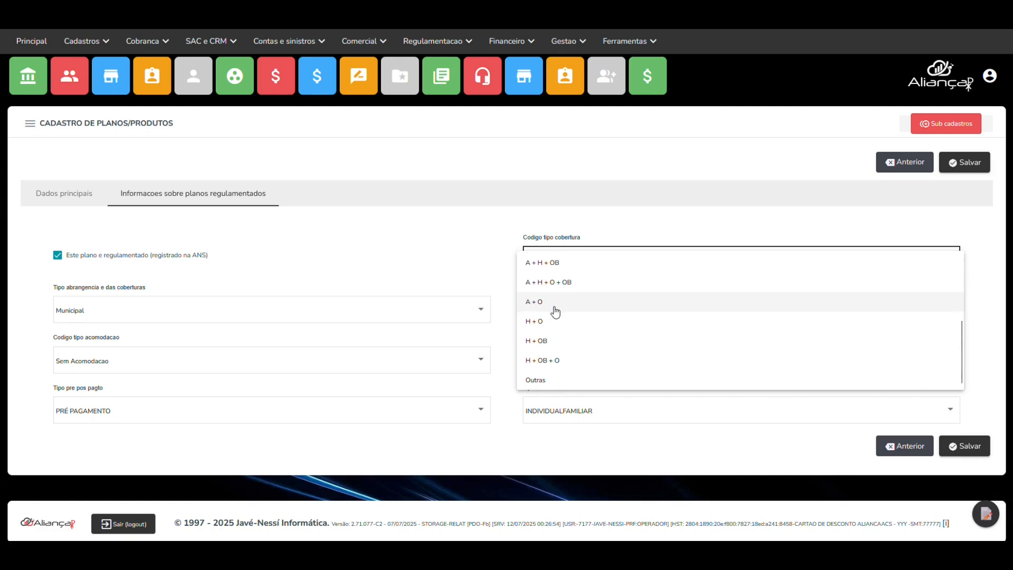
{"action": "scroll", "coordinate": [555, 313], "scroll_direction": "up", "scroll_amount": 5}
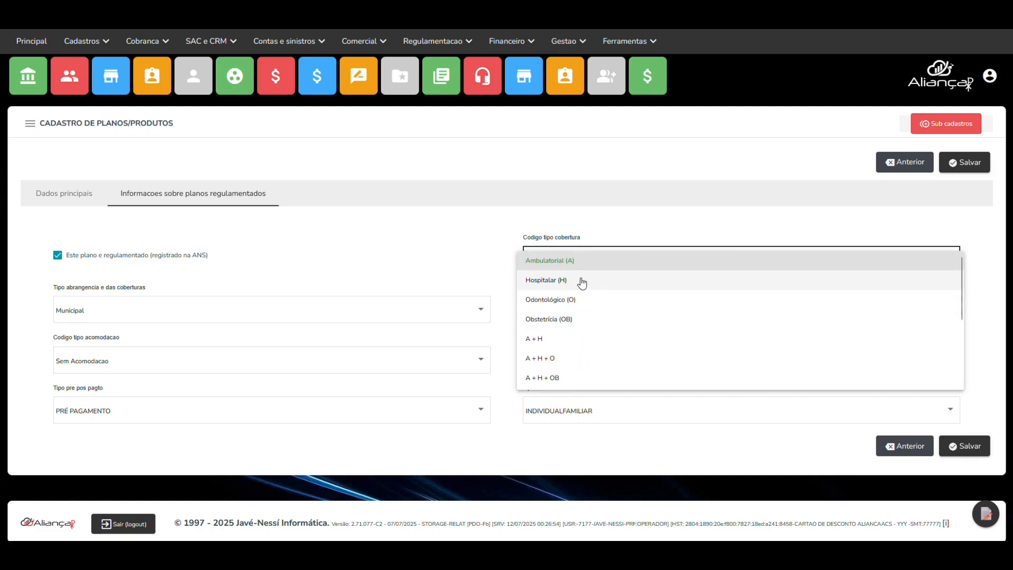
{"action": "left_click", "coordinate": [577, 260]}
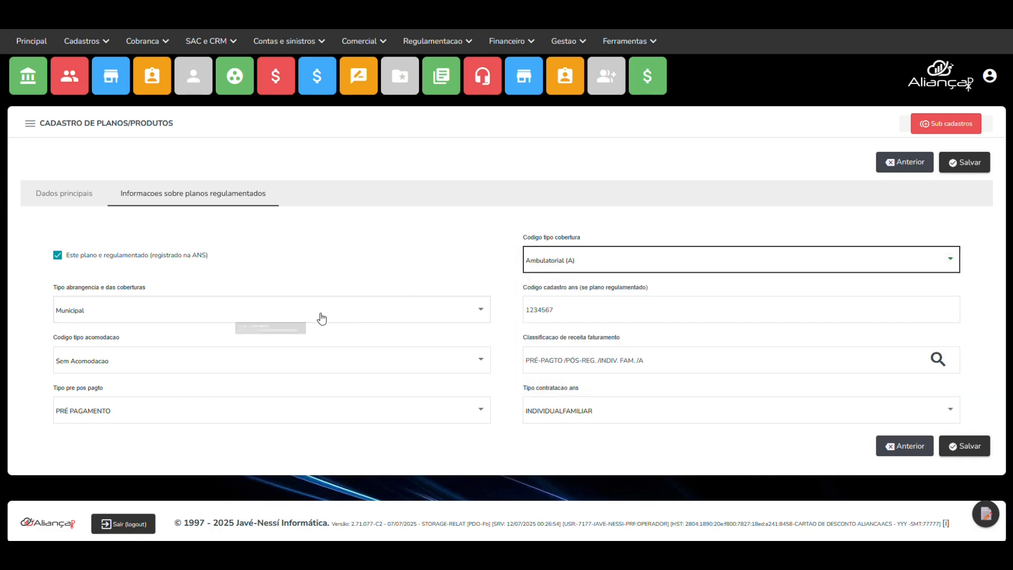
{"action": "left_click", "coordinate": [163, 310]}
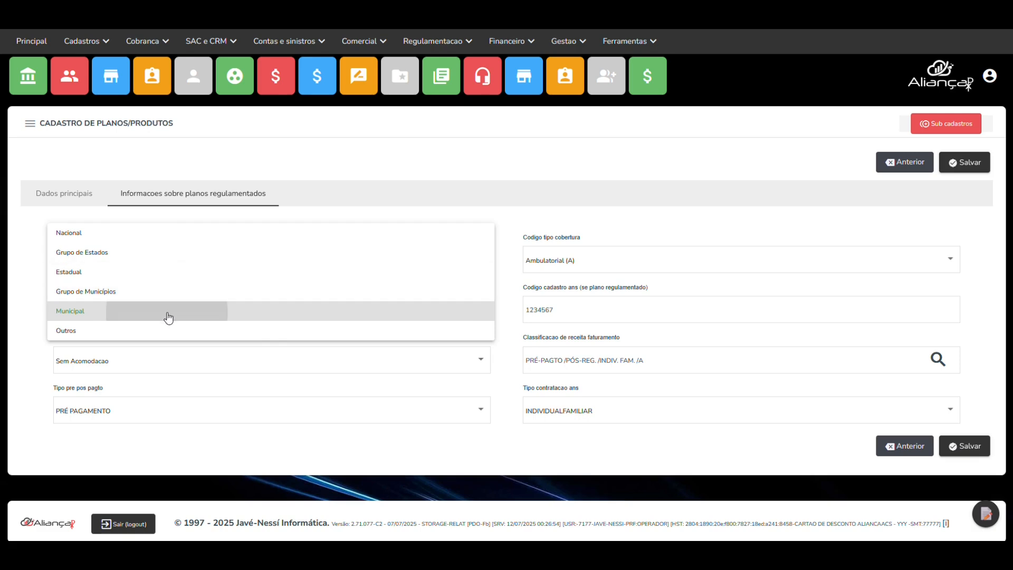
{"action": "left_click", "coordinate": [165, 314]}
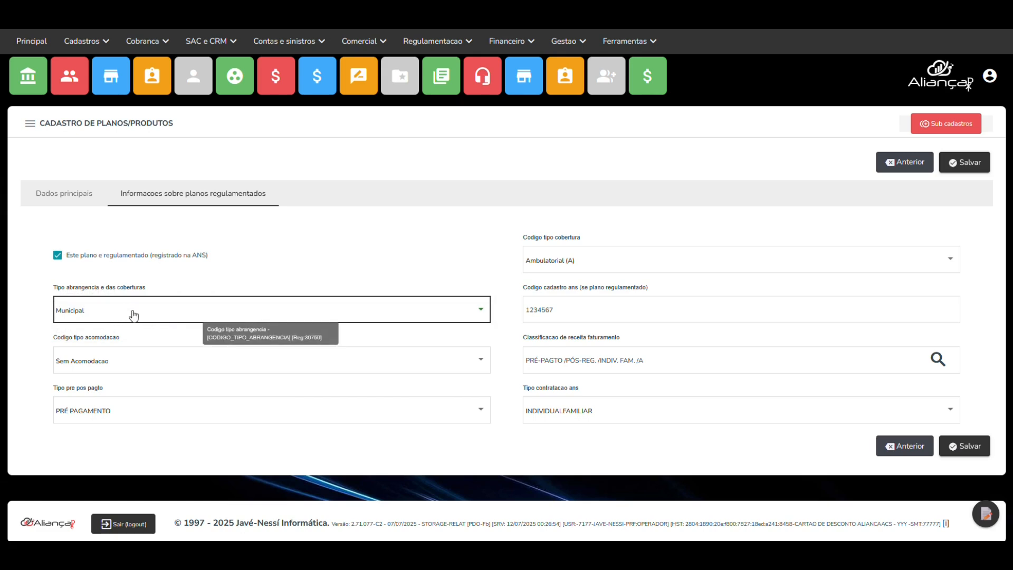
Step: Select the ANS registration code for review and set the accommodation type to Sem Acomodacao
{"action": "double_click", "coordinate": [560, 309]}
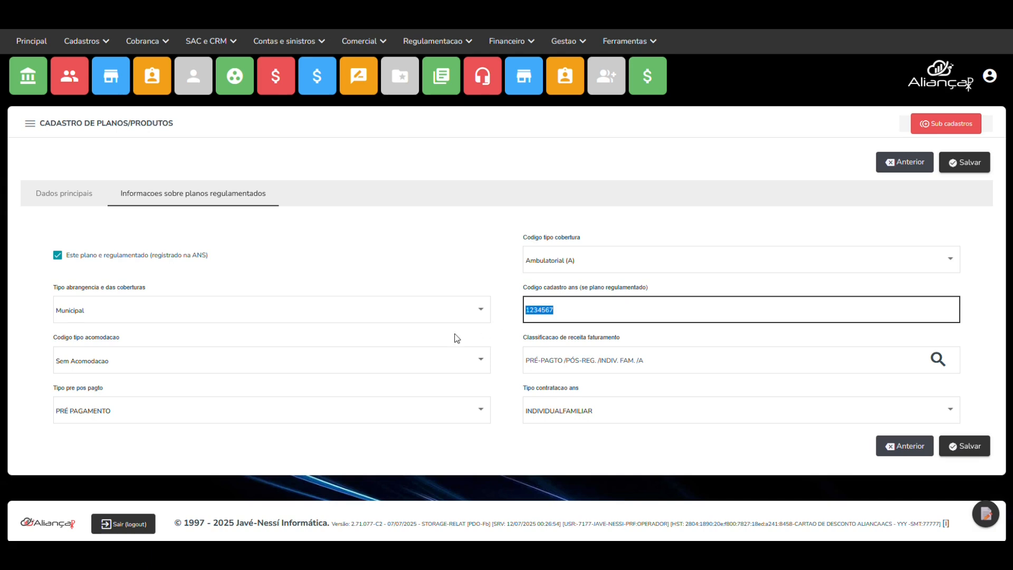
{"action": "left_click", "coordinate": [138, 364]}
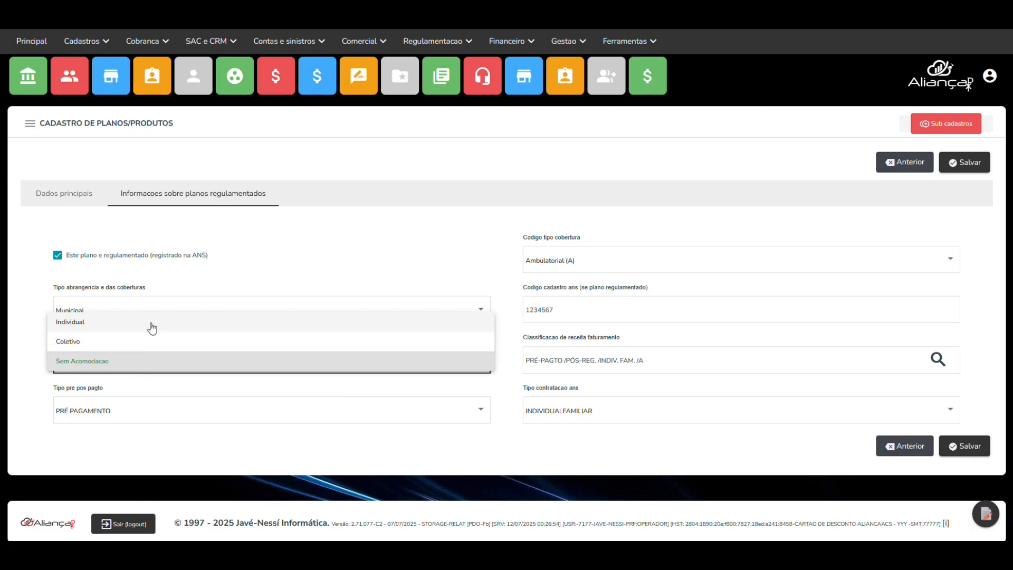
{"action": "left_click", "coordinate": [146, 364]}
{"action": "left_click", "coordinate": [146, 364]}
{"action": "left_click", "coordinate": [145, 363]}
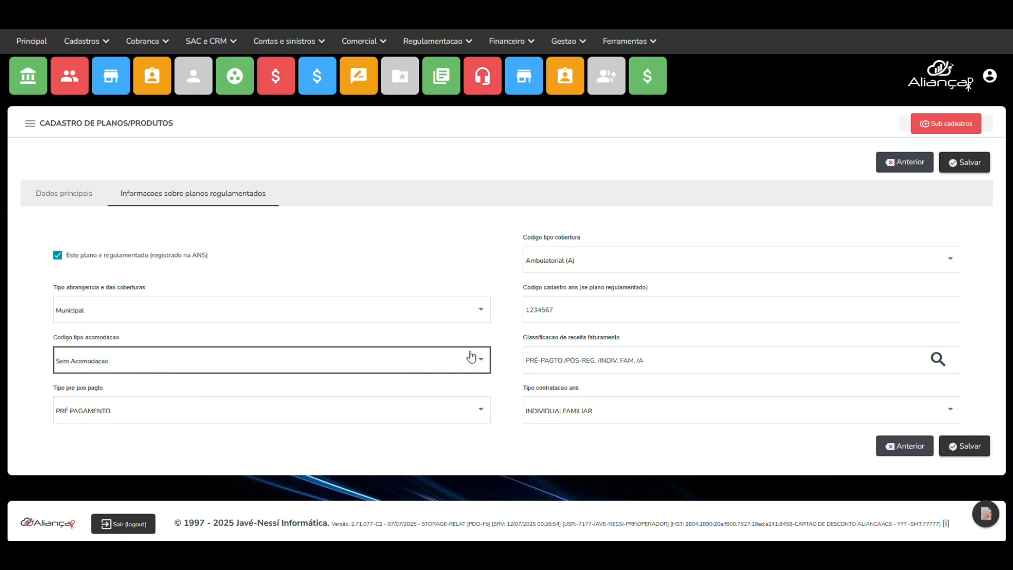
Step: Set the revenue classification to 1.2.1.01 - PRÉ-PAGTO /PÓS-REG. /INDIV. FAM. /A after reviewing the other classifications
{"action": "left_click", "coordinate": [577, 357]}
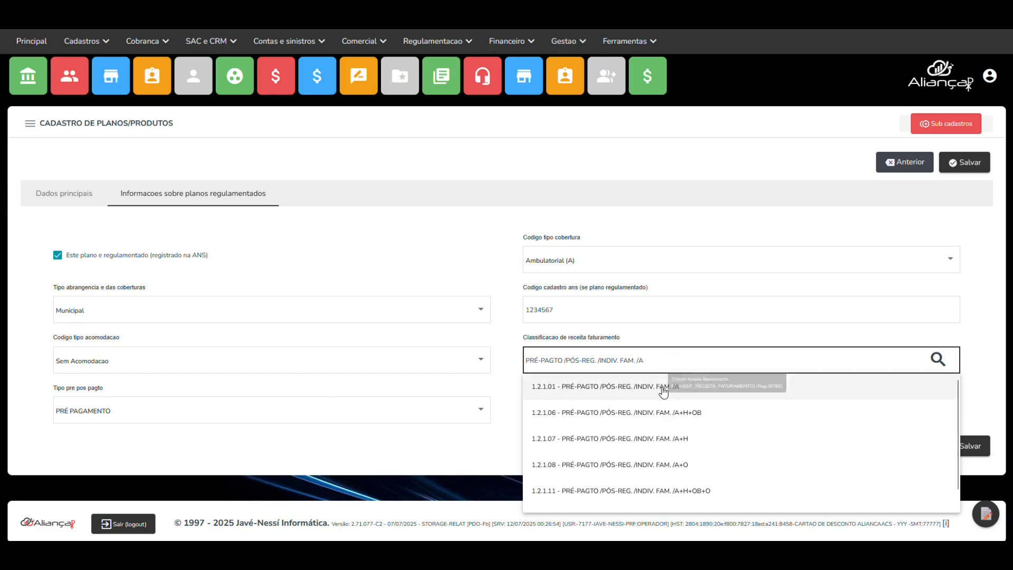
{"action": "scroll", "coordinate": [665, 395], "scroll_direction": "down", "scroll_amount": 1}
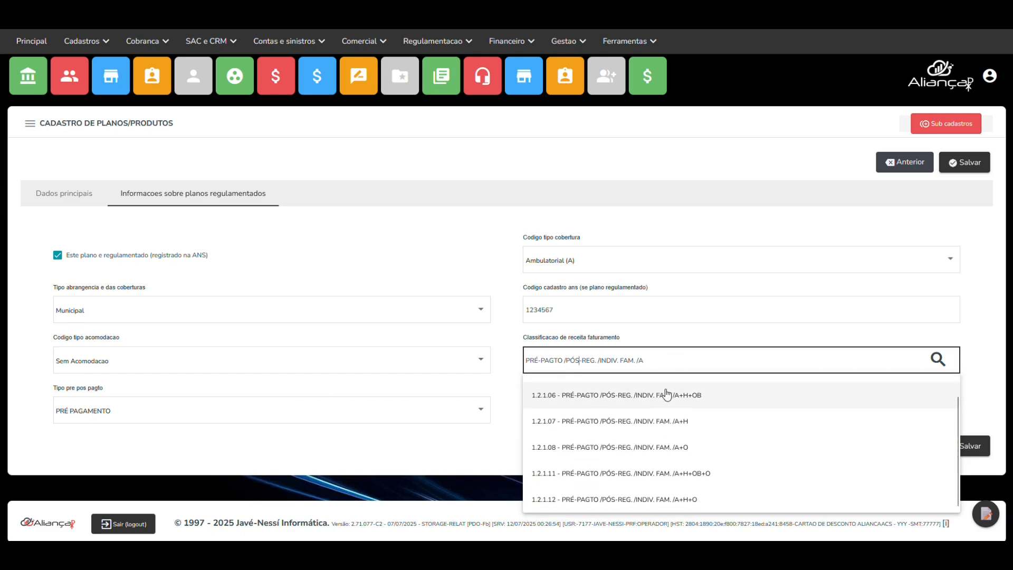
{"action": "scroll", "coordinate": [702, 462], "scroll_direction": "up", "scroll_amount": 1}
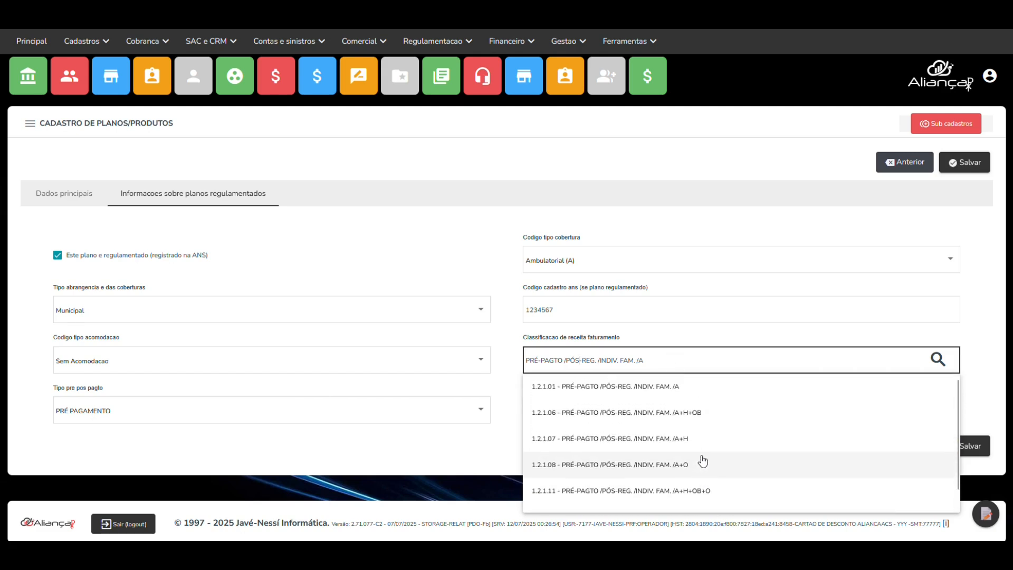
{"action": "left_click", "coordinate": [692, 387]}
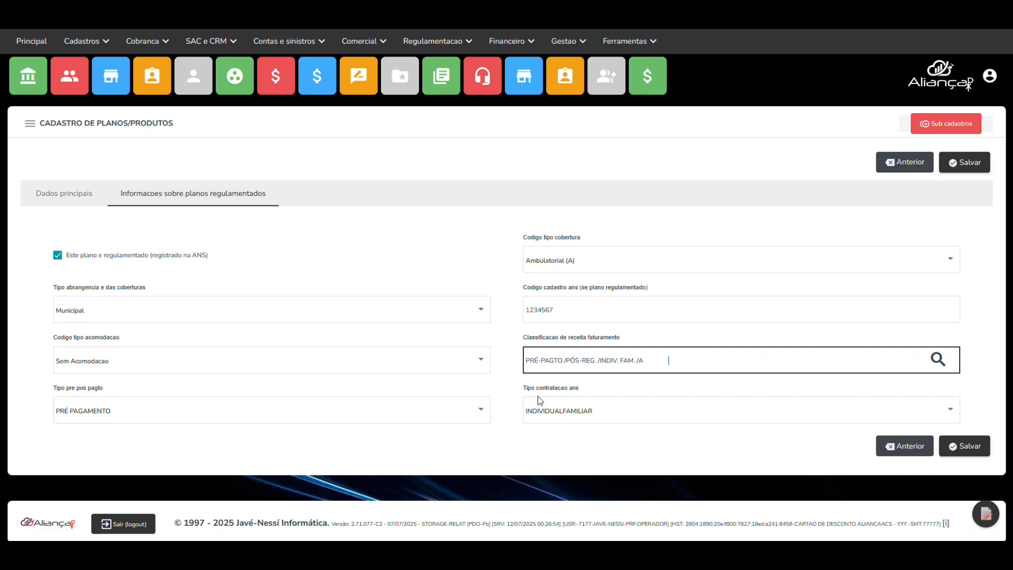
Step: Set the payment type to PRÉ PAGAMENTO and the ANS contract type to INDIVIDUALFAMILIAR
{"action": "left_click", "coordinate": [150, 410]}
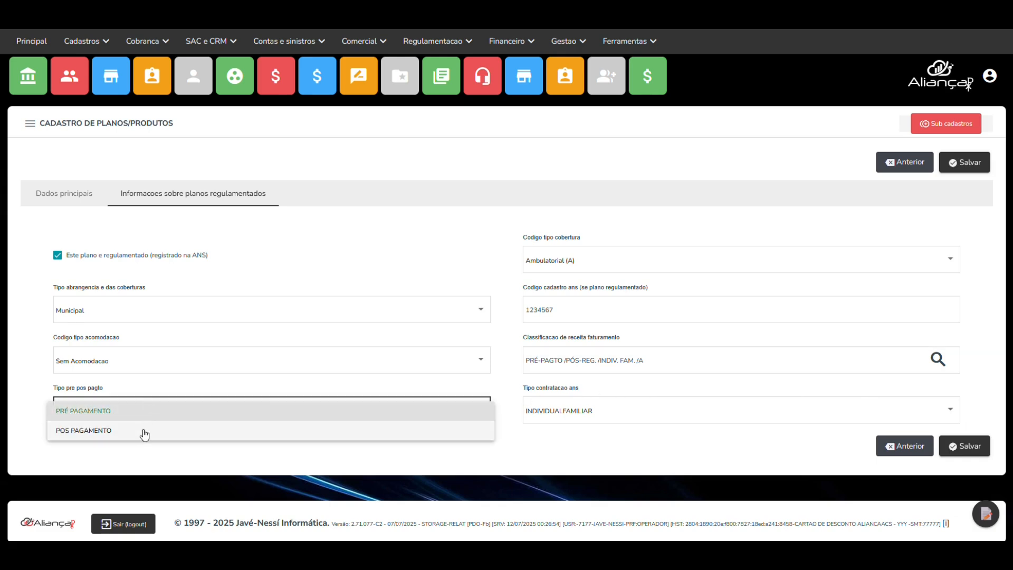
{"action": "left_click", "coordinate": [148, 412]}
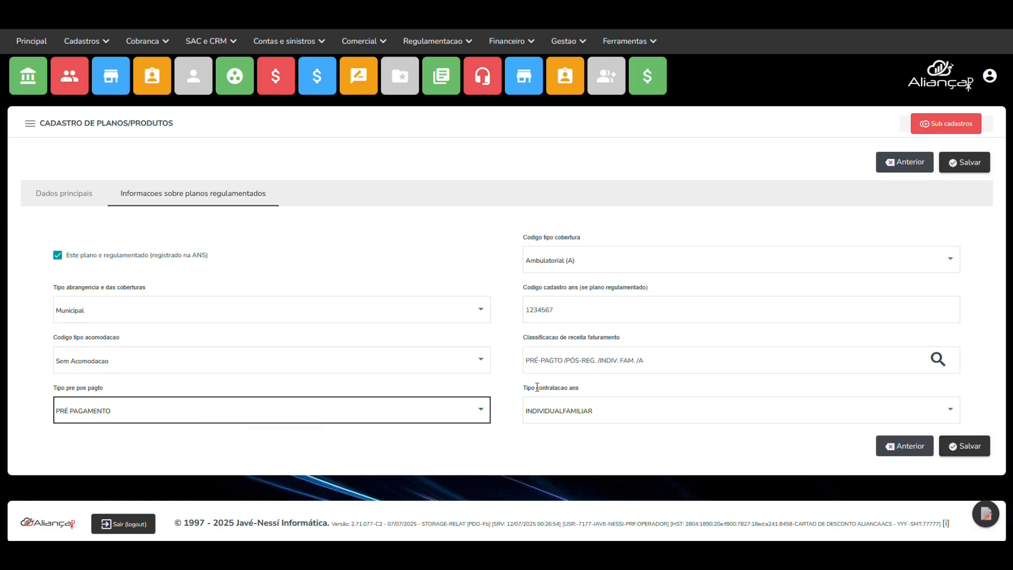
{"action": "left_click", "coordinate": [584, 411]}
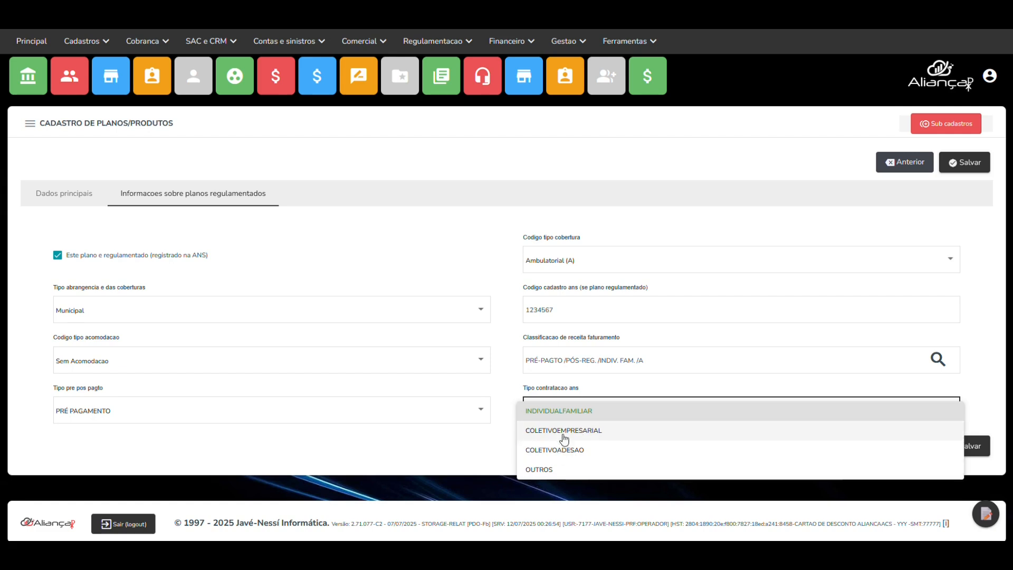
{"action": "left_click", "coordinate": [598, 419]}
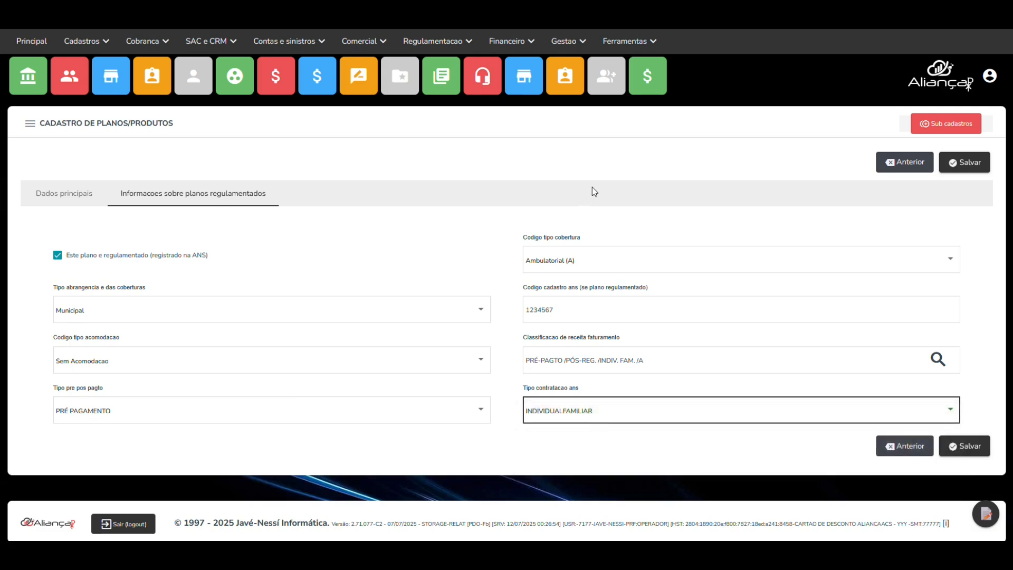
Step: Return to the plan's main data and review the field behaviour options for the company plan name, closing them without changes
{"action": "left_click", "coordinate": [77, 195]}
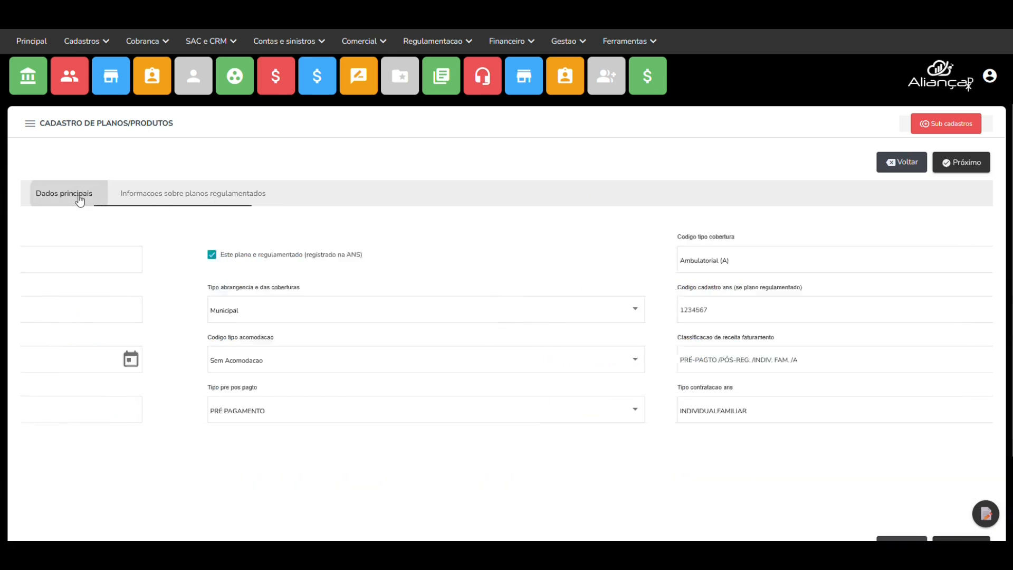
{"action": "left_click", "coordinate": [179, 200]}
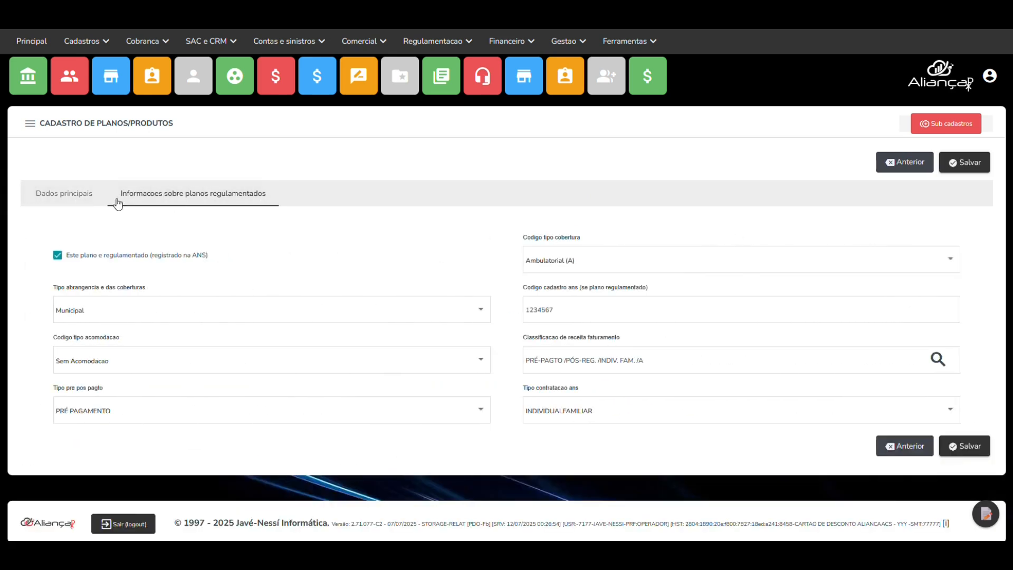
{"action": "left_click", "coordinate": [93, 199]}
{"action": "right_click", "coordinate": [168, 314]}
{"action": "mouse_move", "coordinate": [215, 364]}
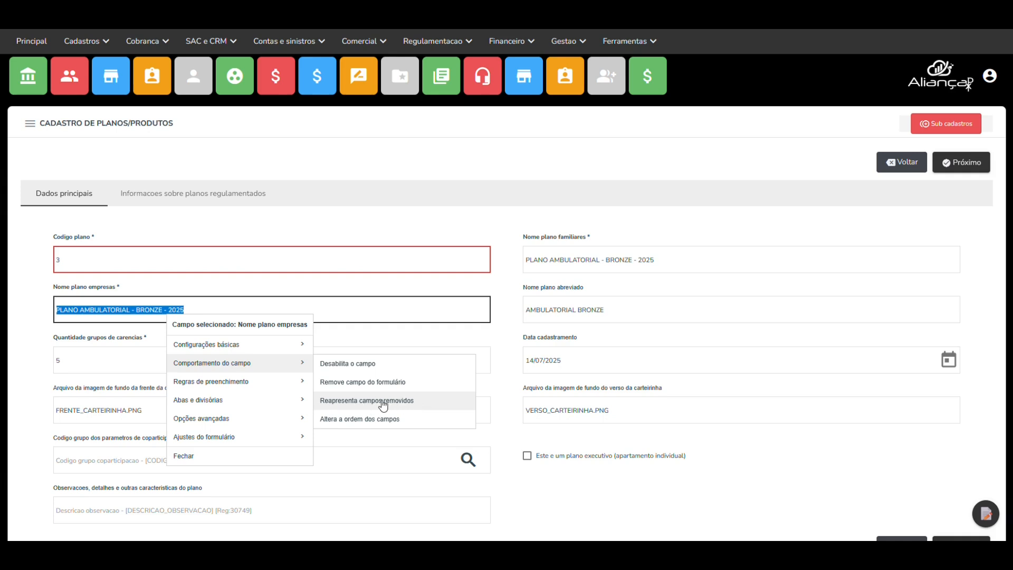
{"action": "left_click", "coordinate": [448, 407]}
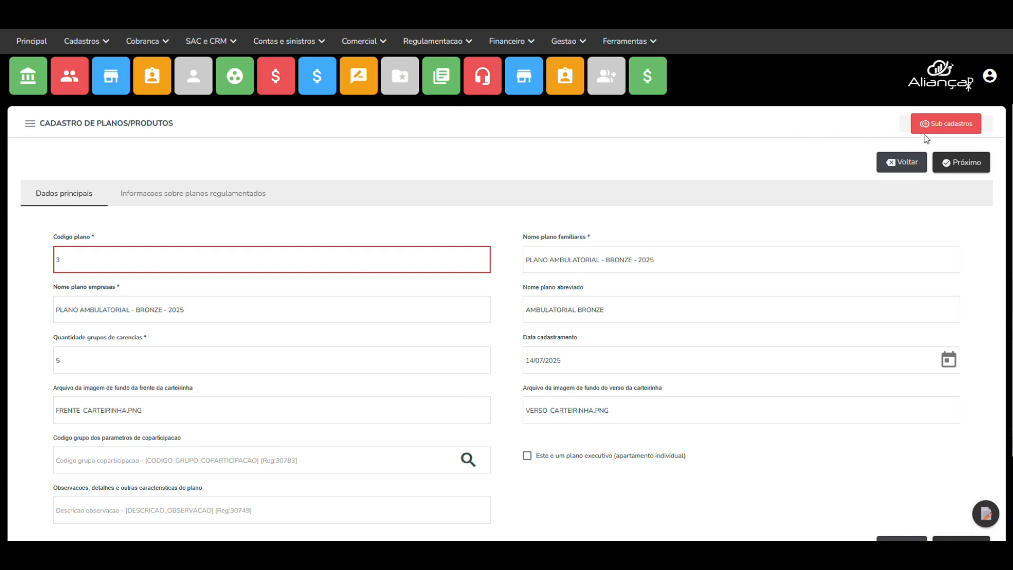
Step: Open the plan's sub-registry of waiting-period group descriptions (Descricoes dos grupos de carencias)
{"action": "left_click", "coordinate": [942, 124]}
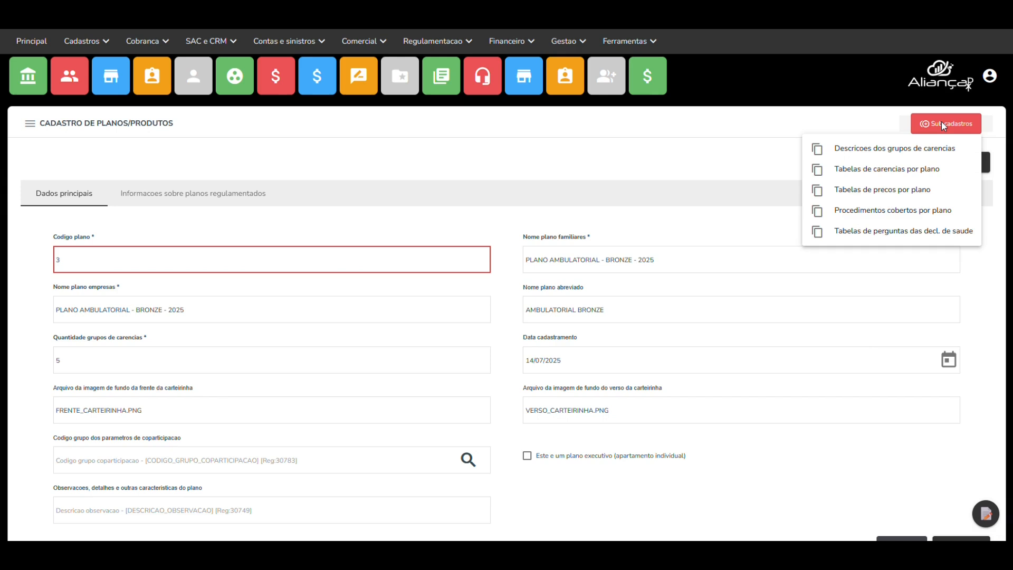
{"action": "left_click", "coordinate": [845, 150]}
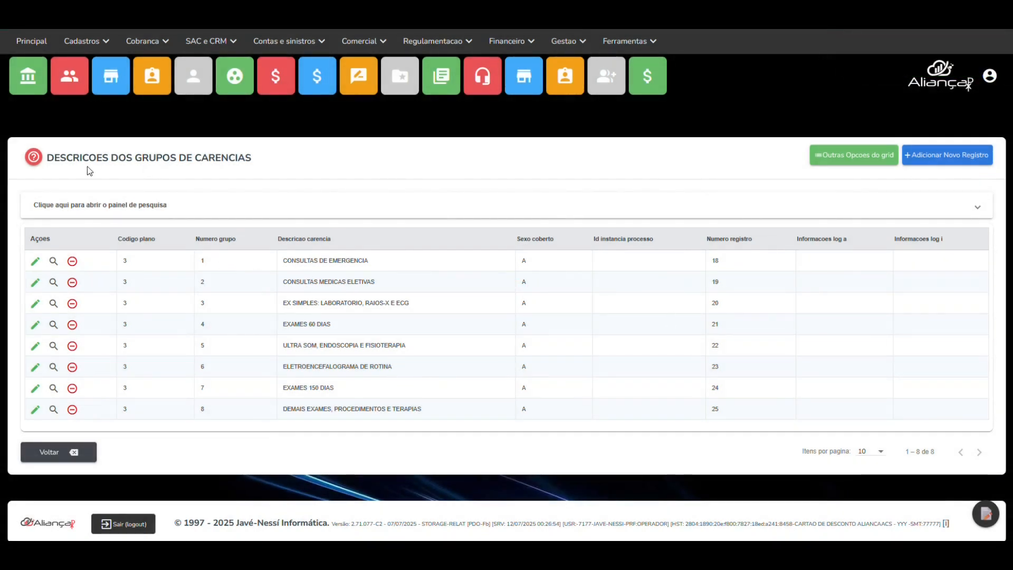
{"action": "left_click_drag", "start_coordinate": [194, 157], "coordinate": [260, 160]}
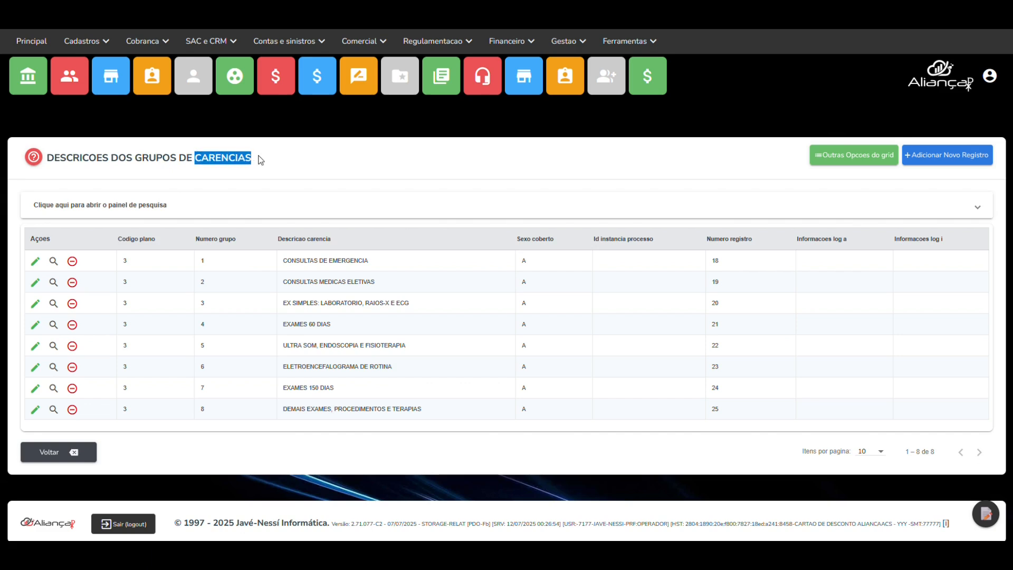
{"action": "left_click", "coordinate": [276, 172]}
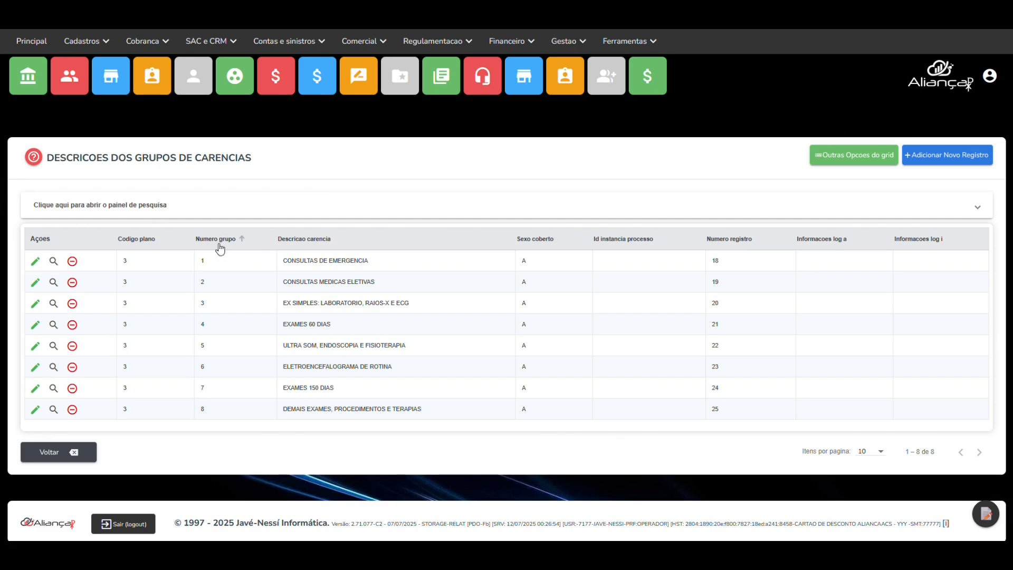
Step: Examine the descriptions of the waiting-period groups, from emergency consultations to the remaining exams, procedures and therapies
{"action": "left_click_drag", "start_coordinate": [284, 260], "coordinate": [372, 261]}
{"action": "left_click_drag", "start_coordinate": [286, 281], "coordinate": [380, 287]}
{"action": "left_click_drag", "start_coordinate": [284, 302], "coordinate": [431, 307]}
{"action": "left_click_drag", "start_coordinate": [292, 324], "coordinate": [388, 345]}
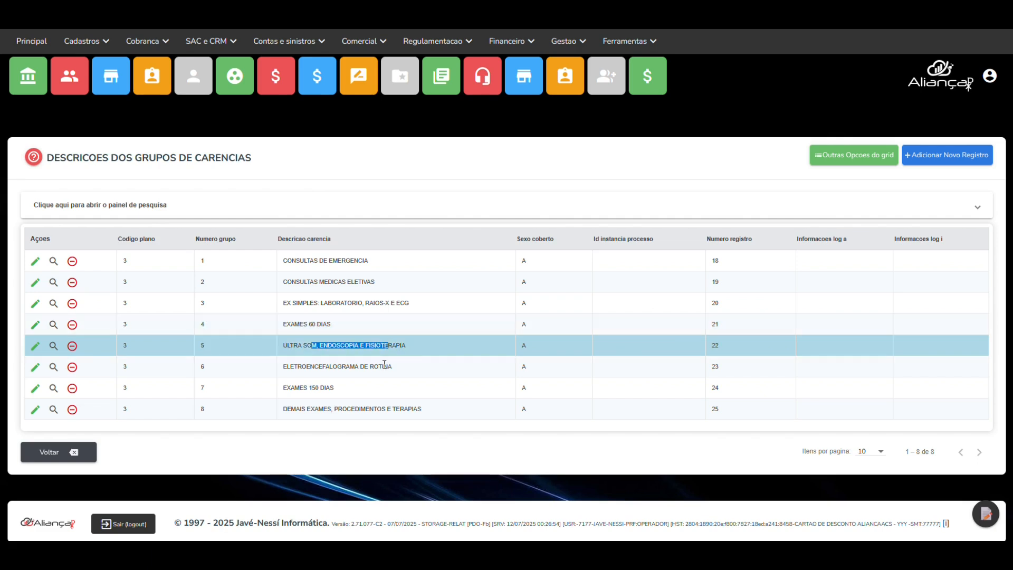
{"action": "left_click", "coordinate": [378, 299]}
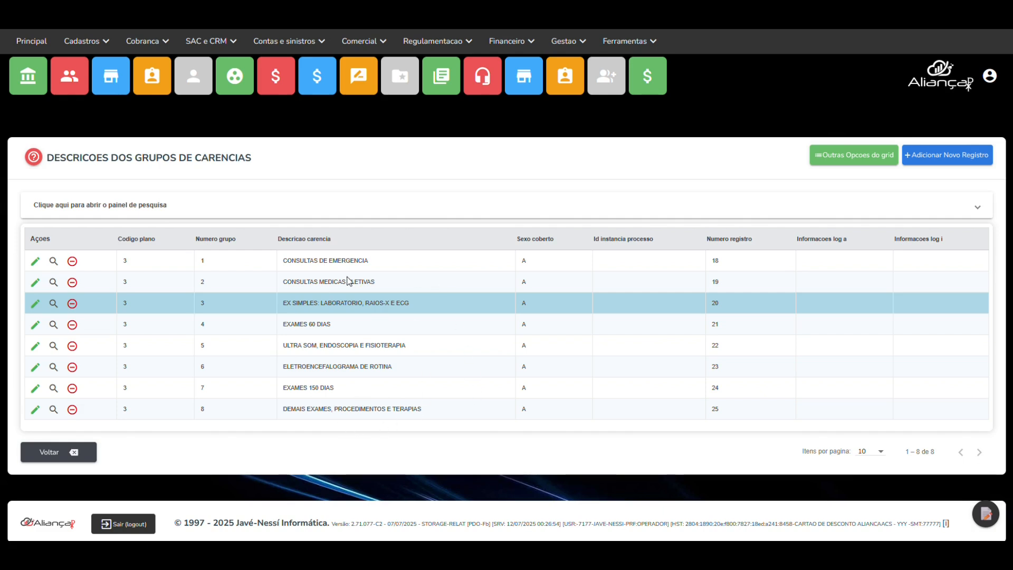
{"action": "left_click", "coordinate": [341, 364]}
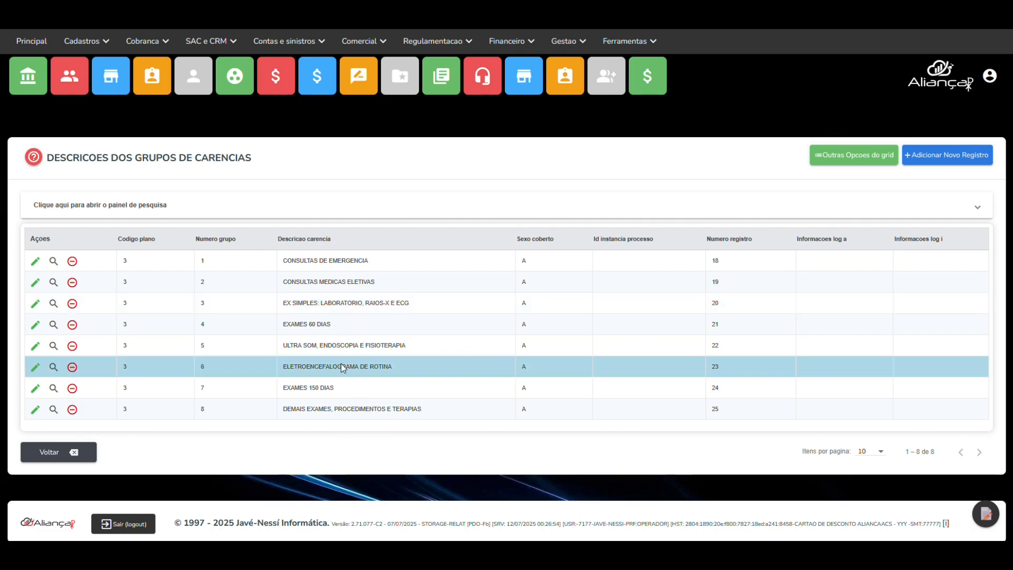
{"action": "left_click", "coordinate": [329, 390]}
{"action": "left_click", "coordinate": [331, 410]}
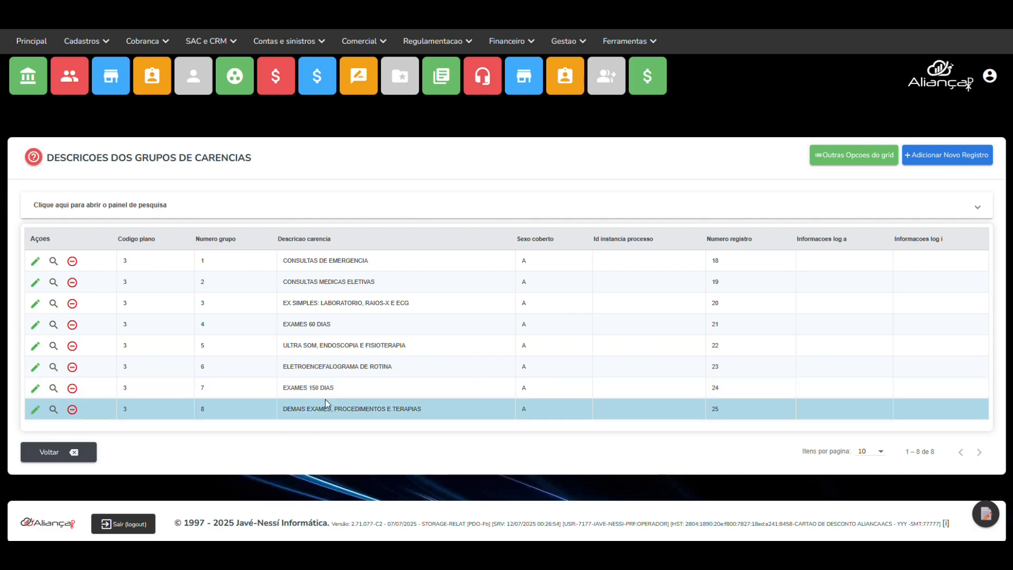
Step: Open the CONSULTAS MEDICAS ELETIVAS group record, review its description and group number, and go back without saving
{"action": "left_click", "coordinate": [348, 282]}
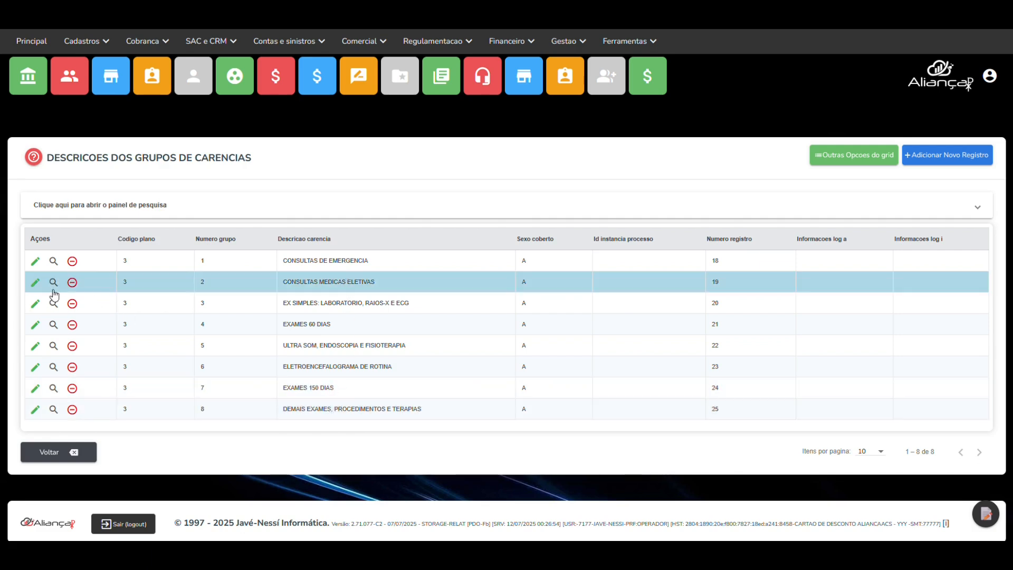
{"action": "left_click", "coordinate": [30, 285]}
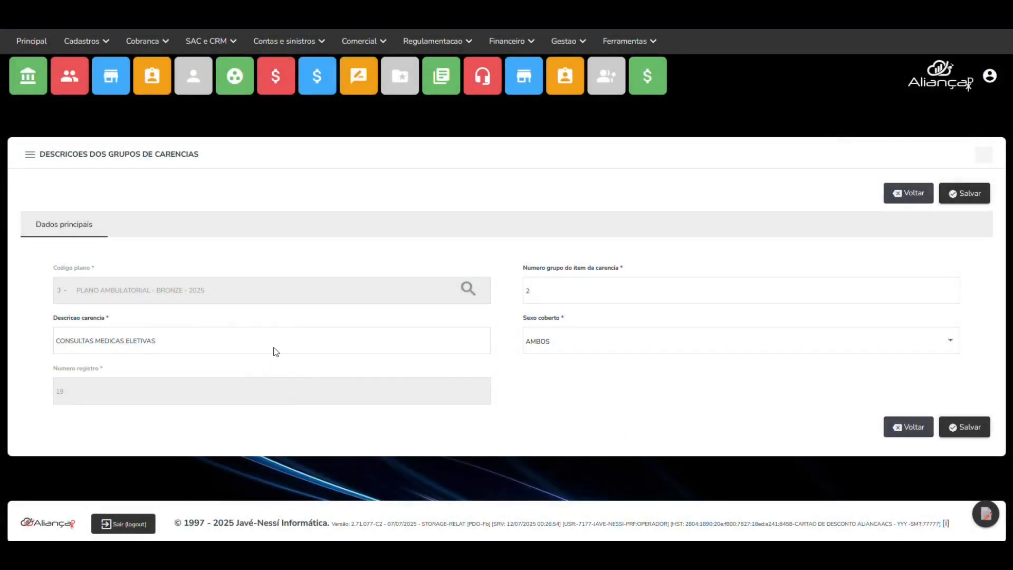
{"action": "left_click_drag", "start_coordinate": [169, 340], "coordinate": [31, 340]}
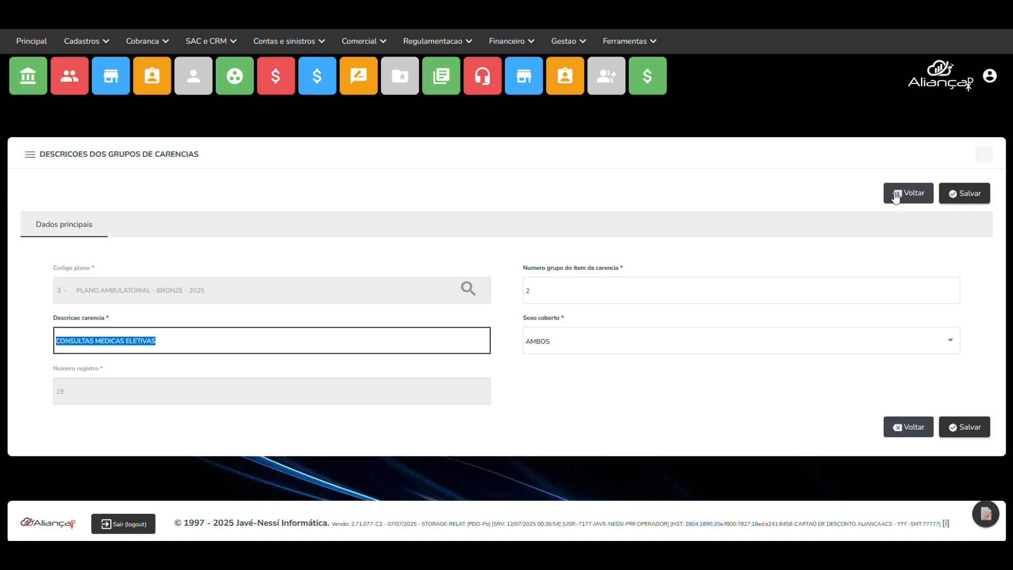
{"action": "left_click_drag", "start_coordinate": [569, 290], "coordinate": [528, 292]}
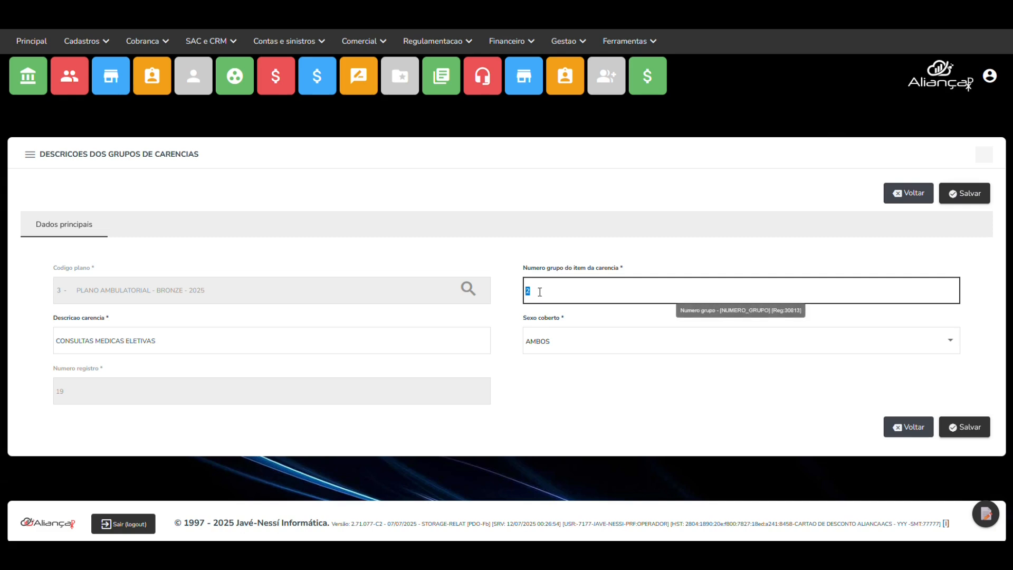
{"action": "left_click", "coordinate": [199, 344]}
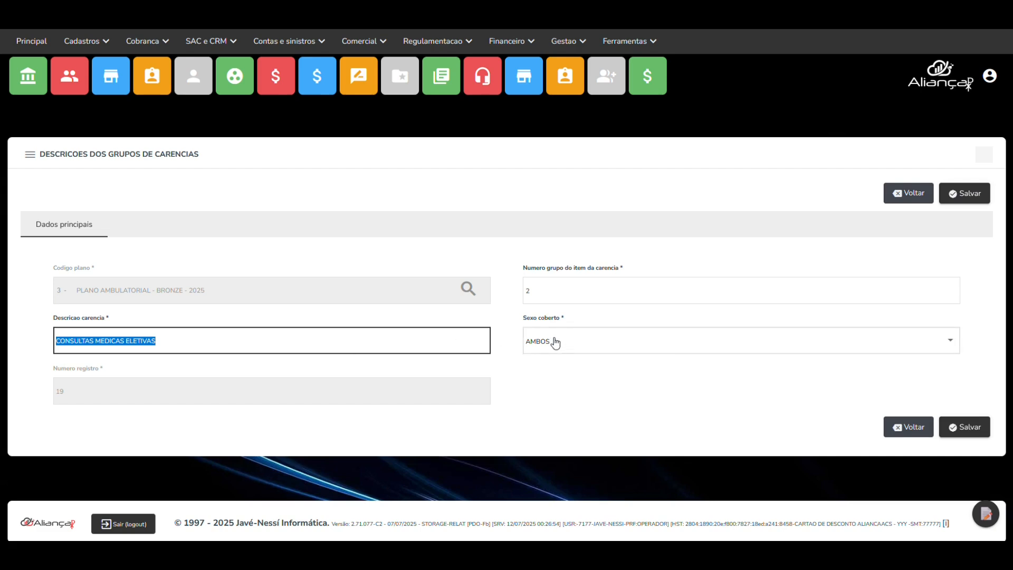
{"action": "left_click", "coordinate": [901, 192]}
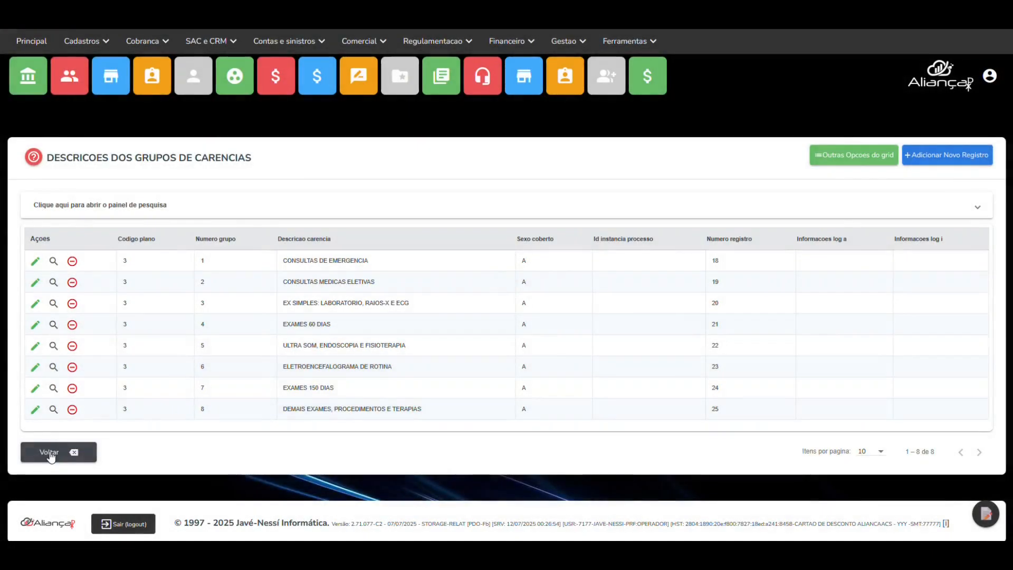
Step: Open the plan's waiting-period tables (Tabelas de carencias por plano) and inspect the group 3 record of CARENCIAS NORMAIS without saving
{"action": "left_click", "coordinate": [50, 454]}
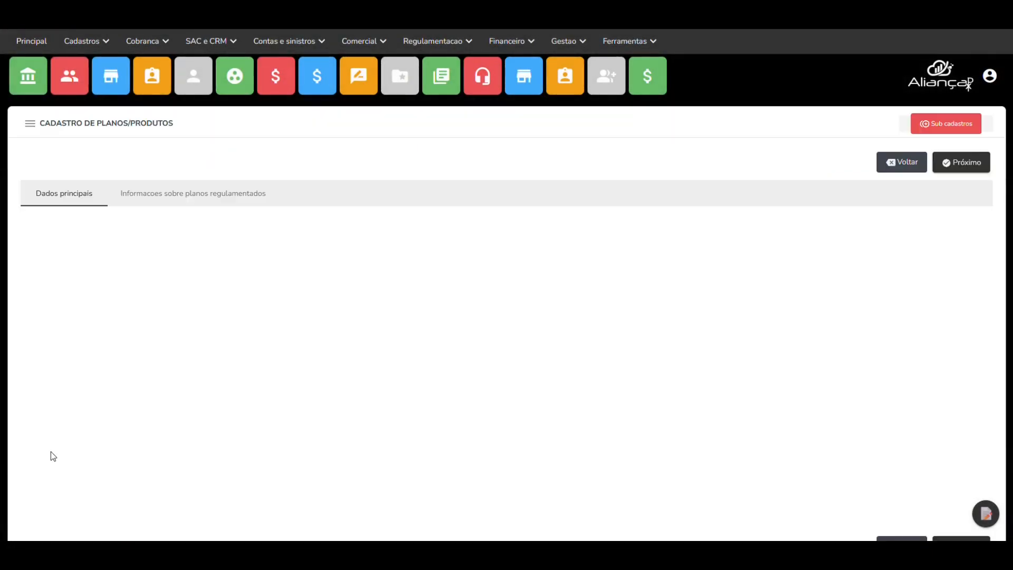
{"action": "left_click", "coordinate": [934, 124]}
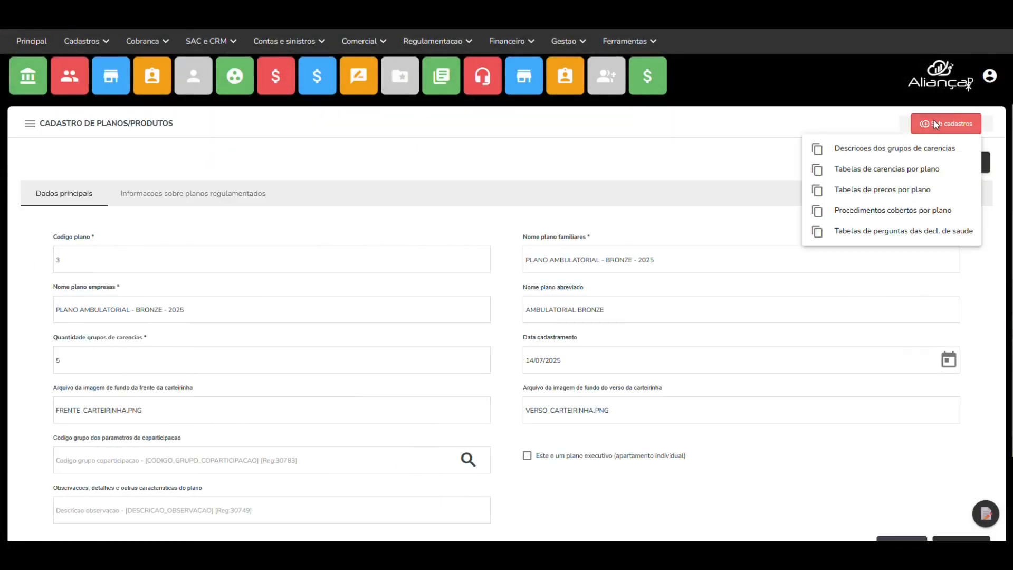
{"action": "left_click", "coordinate": [883, 174]}
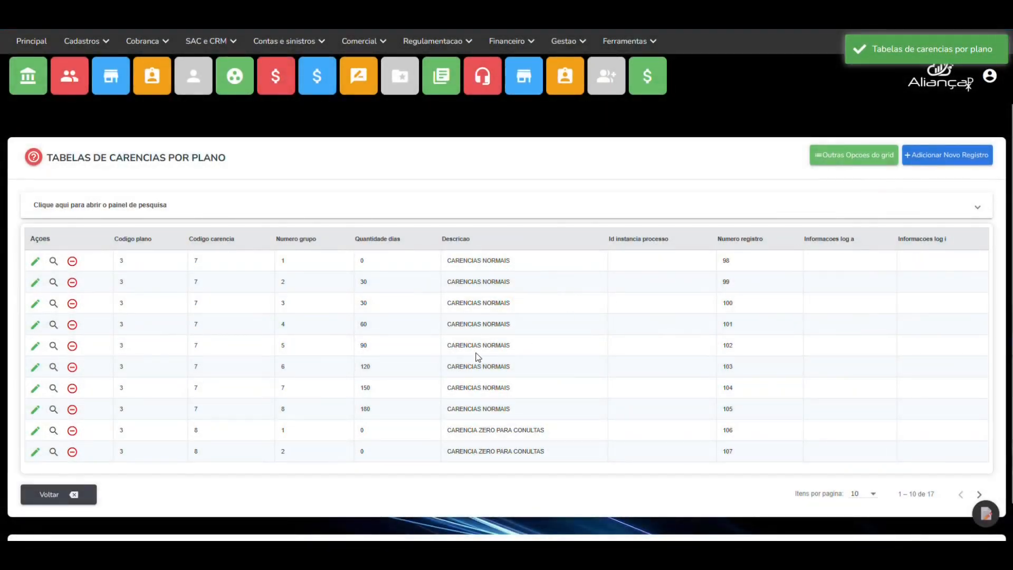
{"action": "scroll", "coordinate": [478, 358], "scroll_direction": "down", "scroll_amount": 1}
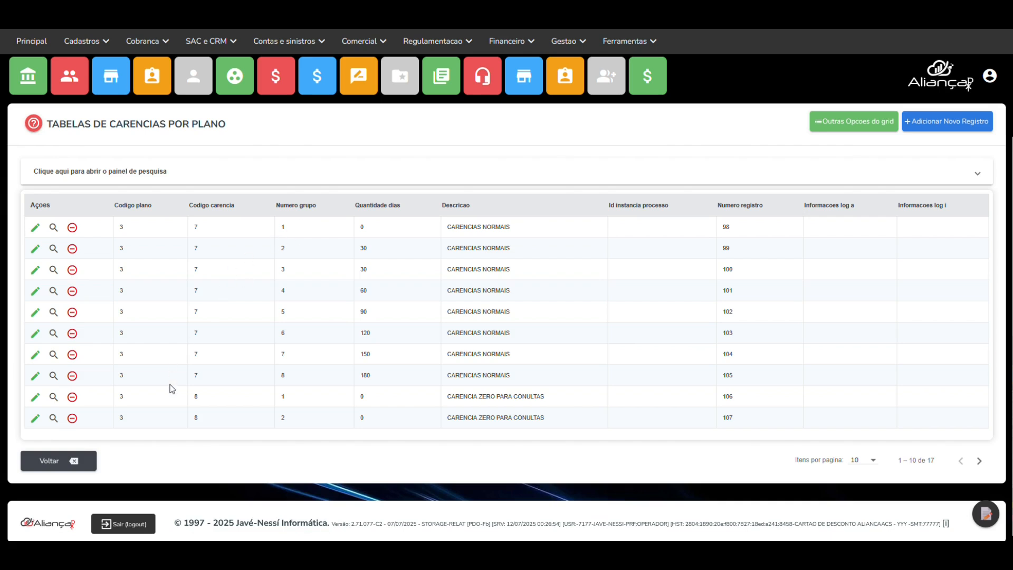
{"action": "left_click", "coordinate": [35, 271]}
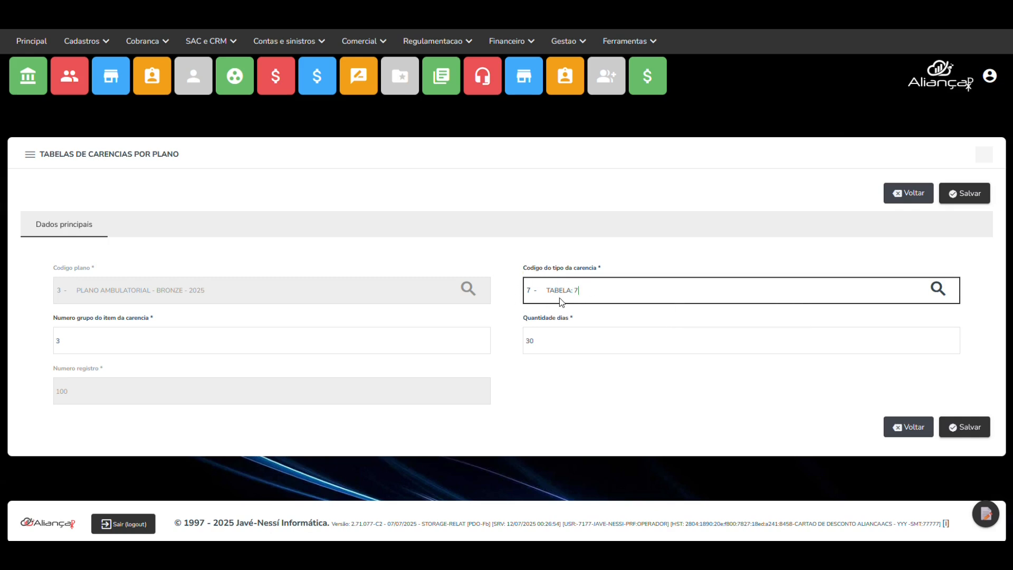
{"action": "left_click", "coordinate": [909, 194]}
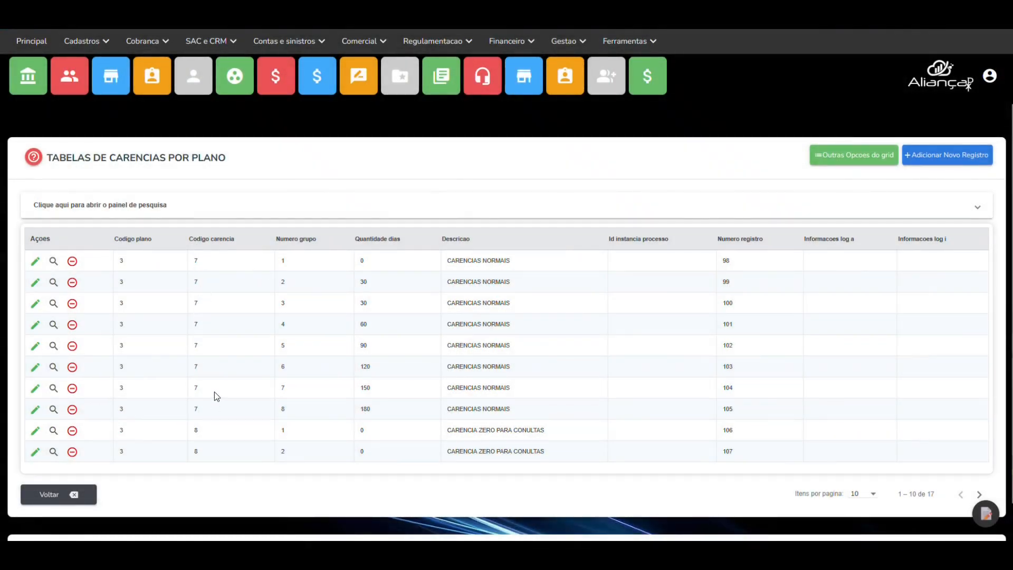
Step: Show 50 items per page in the waiting-period tables and view the remaining records of the plan
{"action": "scroll", "coordinate": [214, 391], "scroll_direction": "down", "scroll_amount": 1}
{"action": "left_click", "coordinate": [864, 461]}
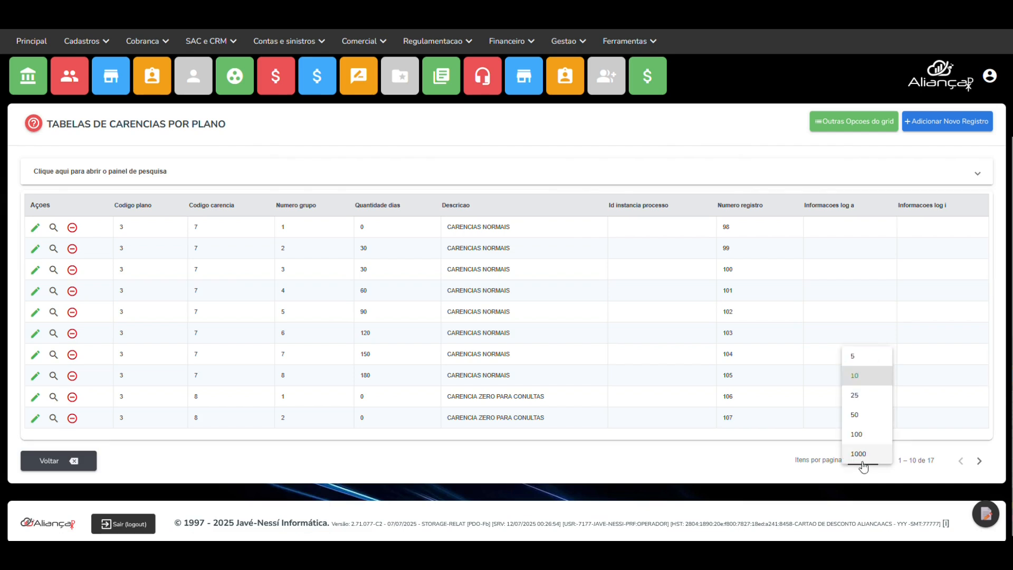
{"action": "left_click", "coordinate": [857, 416]}
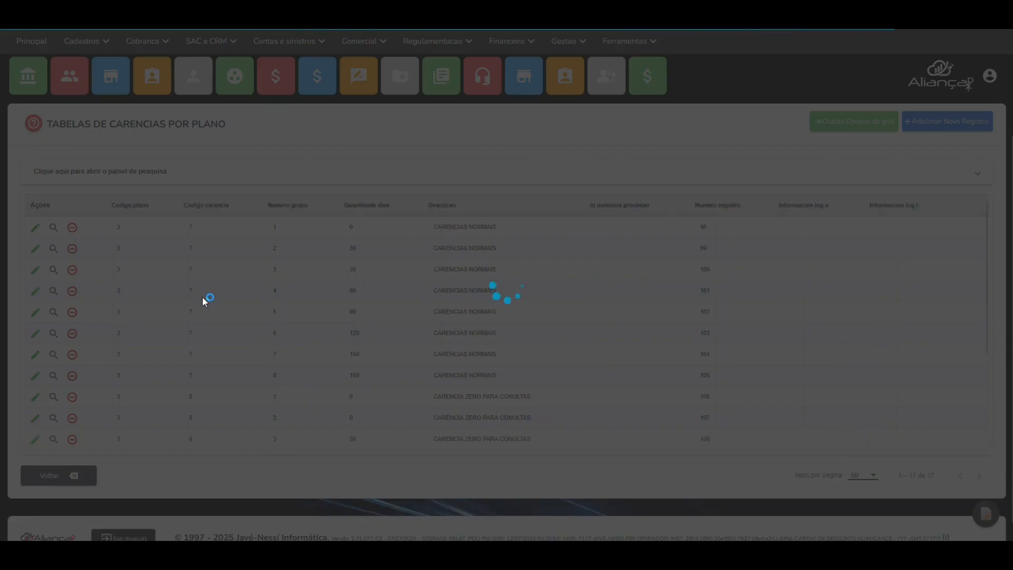
{"action": "scroll", "coordinate": [217, 298], "scroll_direction": "down", "scroll_amount": 3}
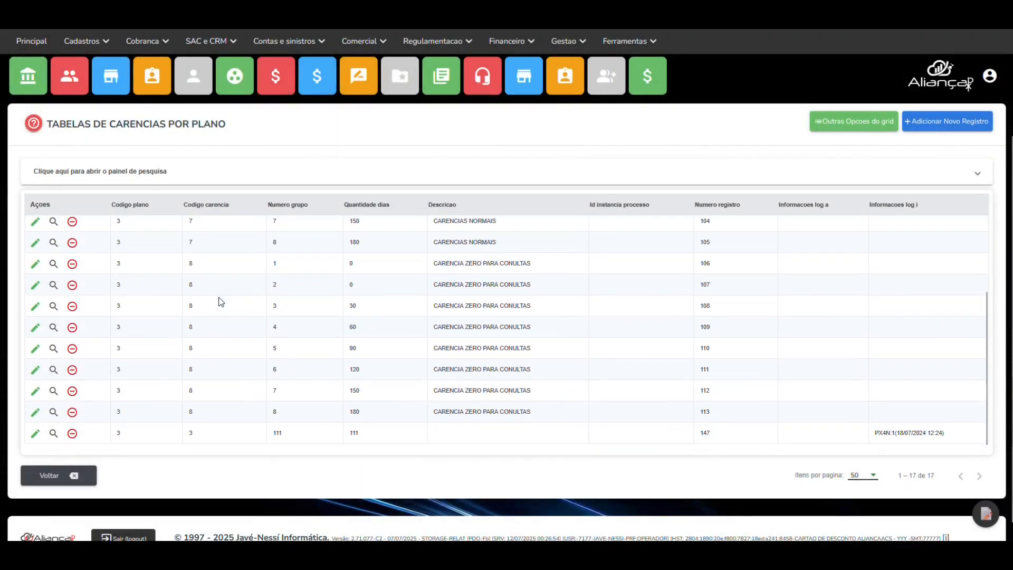
Step: Review the plan's waiting-period records, then inspect the group 1 record of CARENCIAS NORMAIS and go back without saving
{"action": "scroll", "coordinate": [221, 302], "scroll_direction": "up", "scroll_amount": 3}
{"action": "scroll", "coordinate": [215, 320], "scroll_direction": "down", "scroll_amount": 1}
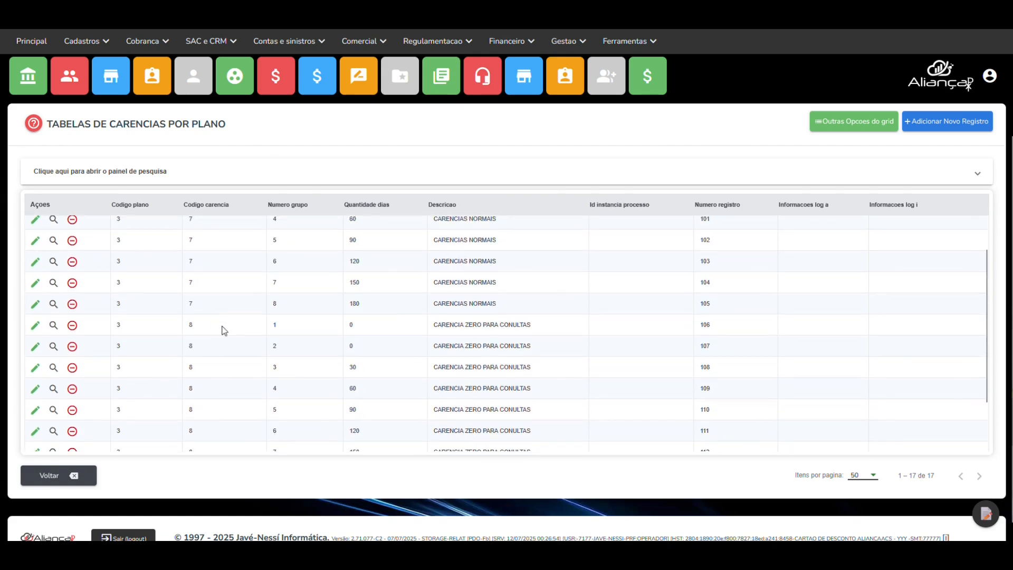
{"action": "scroll", "coordinate": [375, 416], "scroll_direction": "down", "scroll_amount": 2}
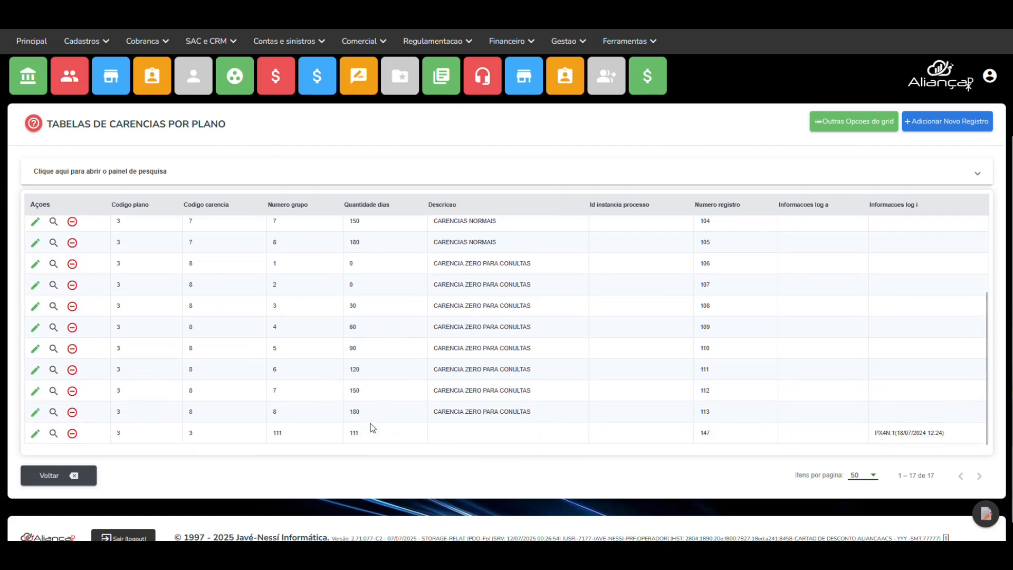
{"action": "scroll", "coordinate": [372, 427], "scroll_direction": "up", "scroll_amount": 3}
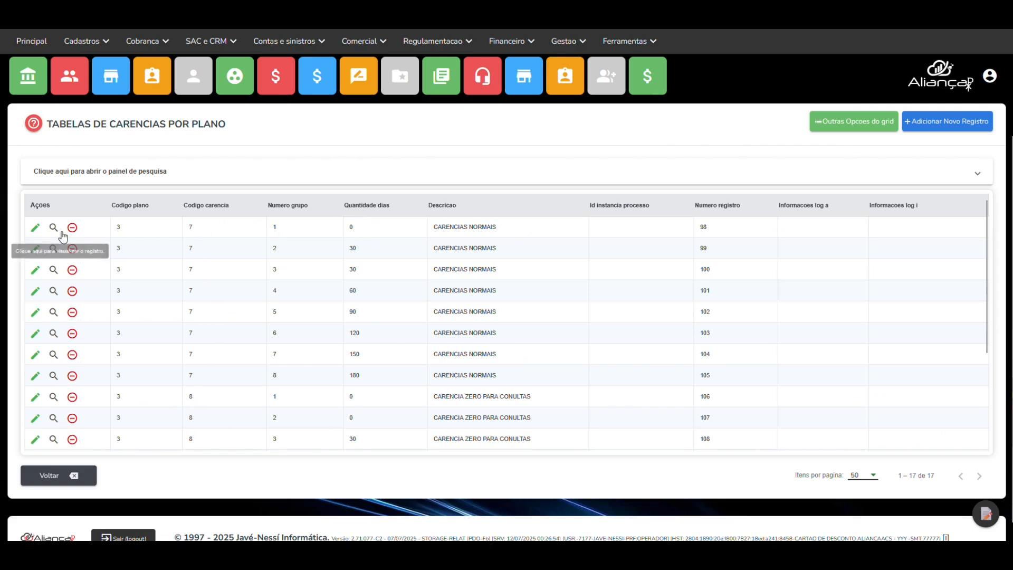
{"action": "left_click", "coordinate": [36, 227]}
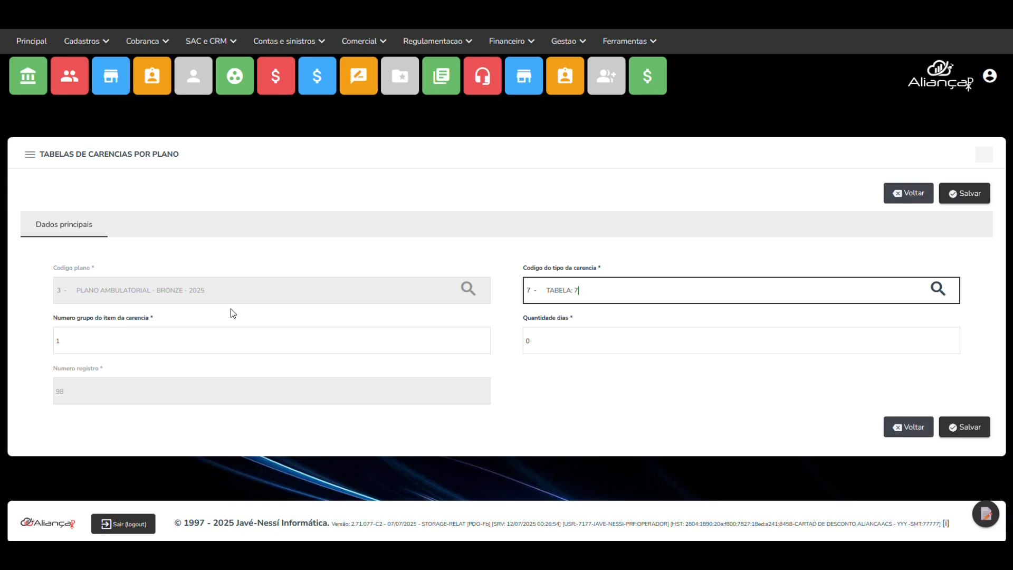
{"action": "left_click_drag", "start_coordinate": [69, 341], "coordinate": [46, 345]}
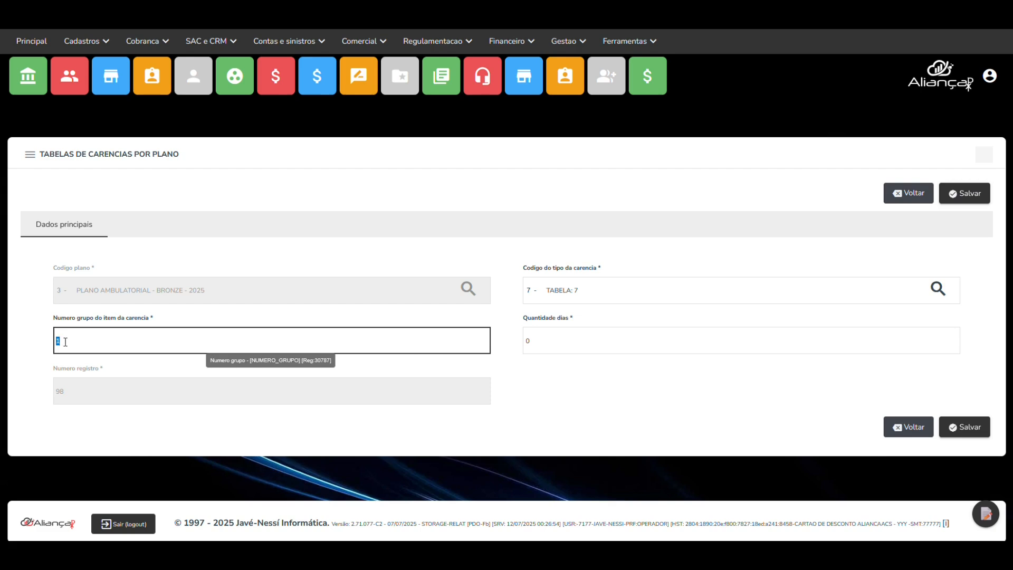
{"action": "left_click", "coordinate": [914, 199]}
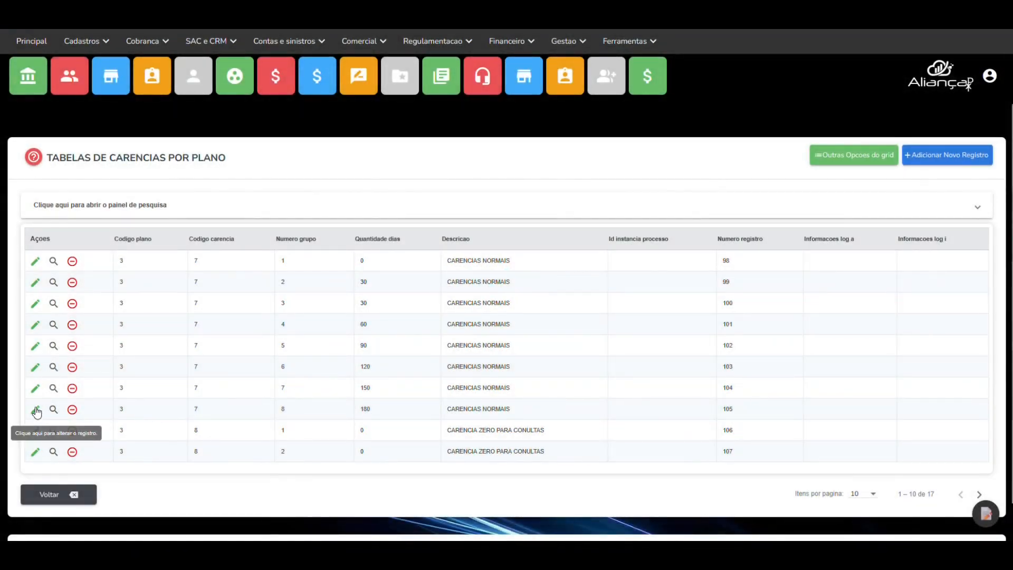
Step: Enter 90 as Quantidade dias in the group 4 record of CARENCIAS NORMAIS and go back without saving
{"action": "scroll", "coordinate": [58, 415], "scroll_direction": "down", "scroll_amount": 1}
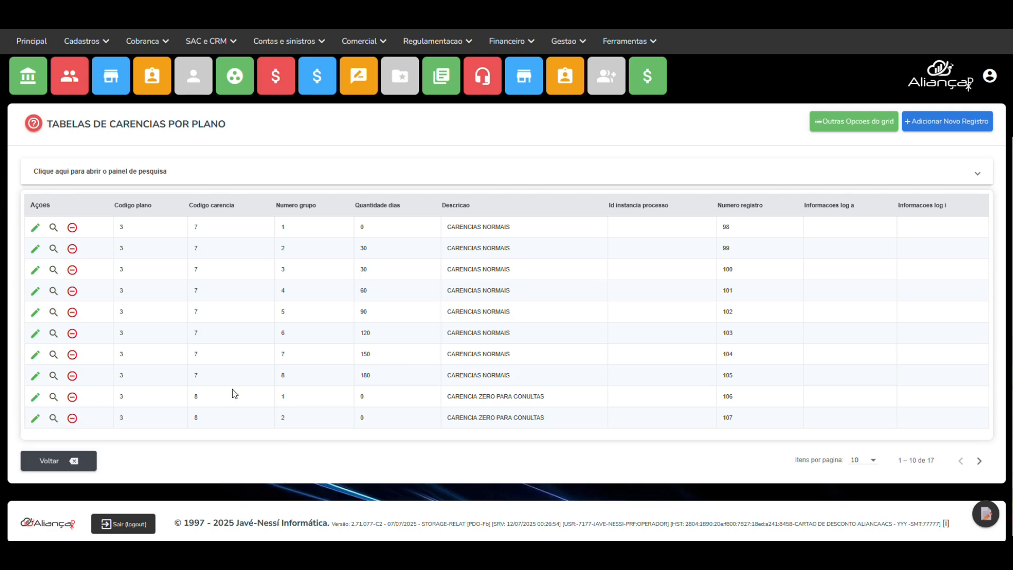
{"action": "scroll", "coordinate": [394, 324], "scroll_direction": "up", "scroll_amount": 1}
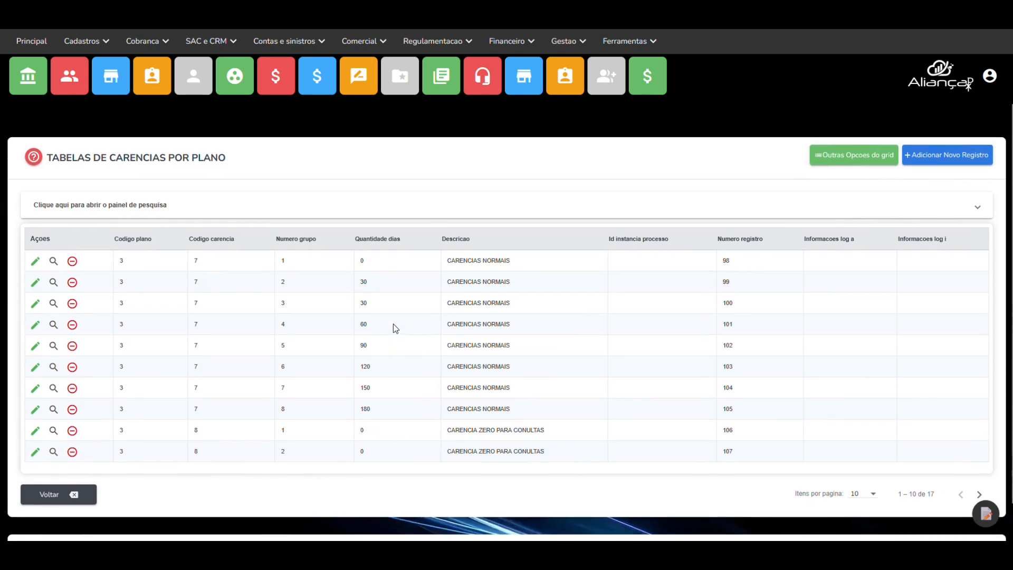
{"action": "left_click", "coordinate": [35, 324]}
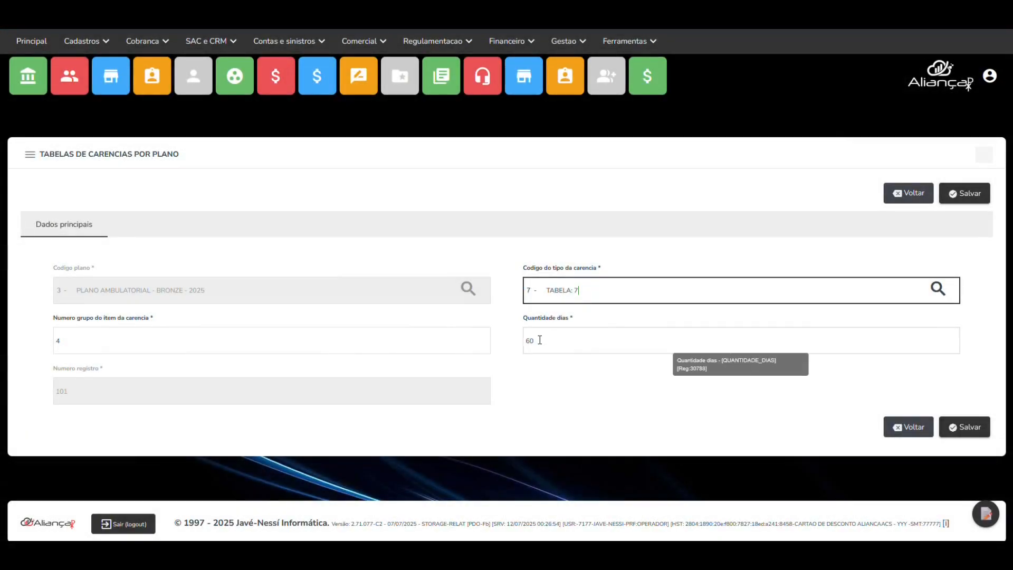
{"action": "left_click_drag", "start_coordinate": [535, 341], "coordinate": [523, 340]}
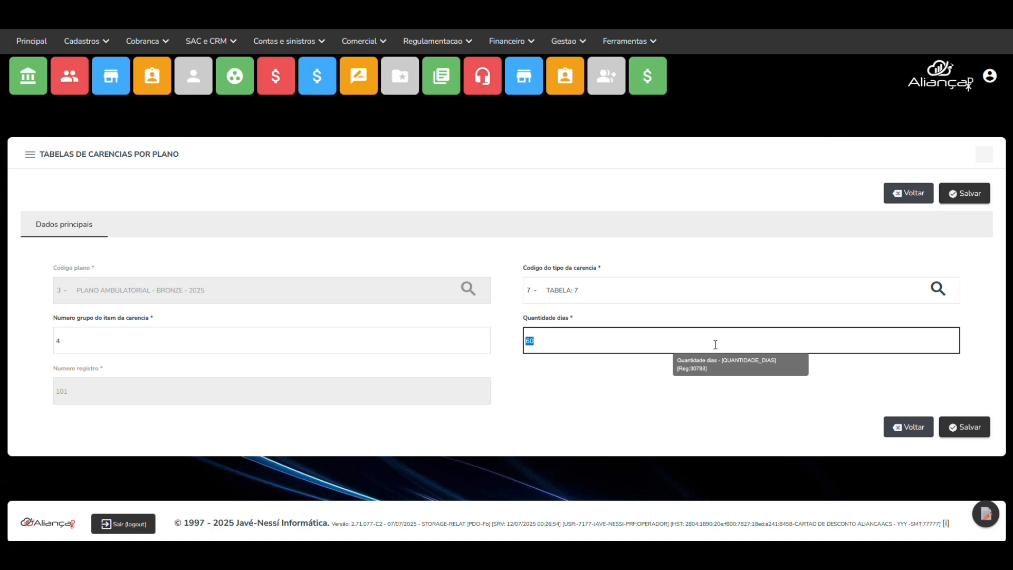
{"action": "type", "text": "9"}
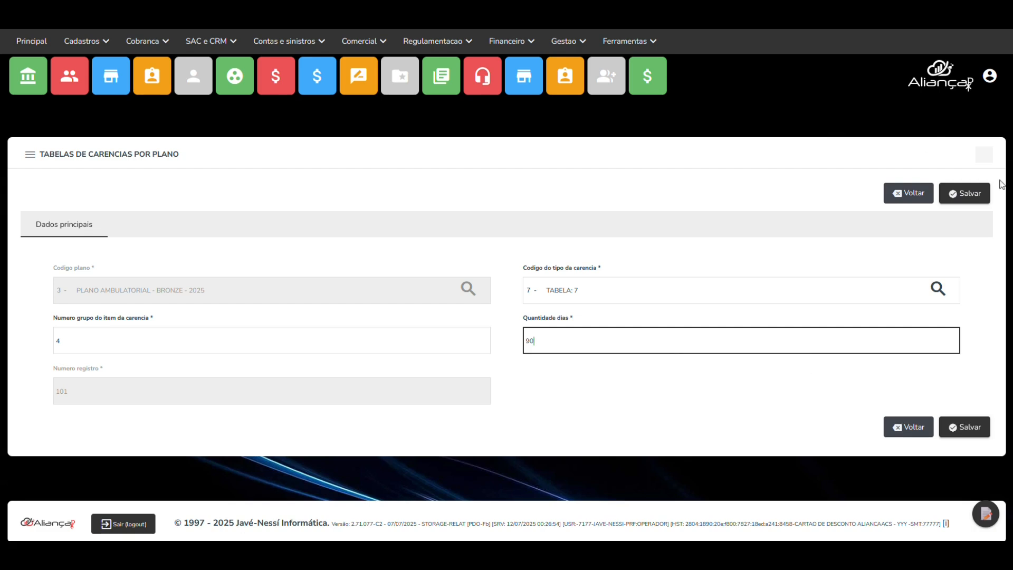
{"action": "left_click", "coordinate": [922, 191]}
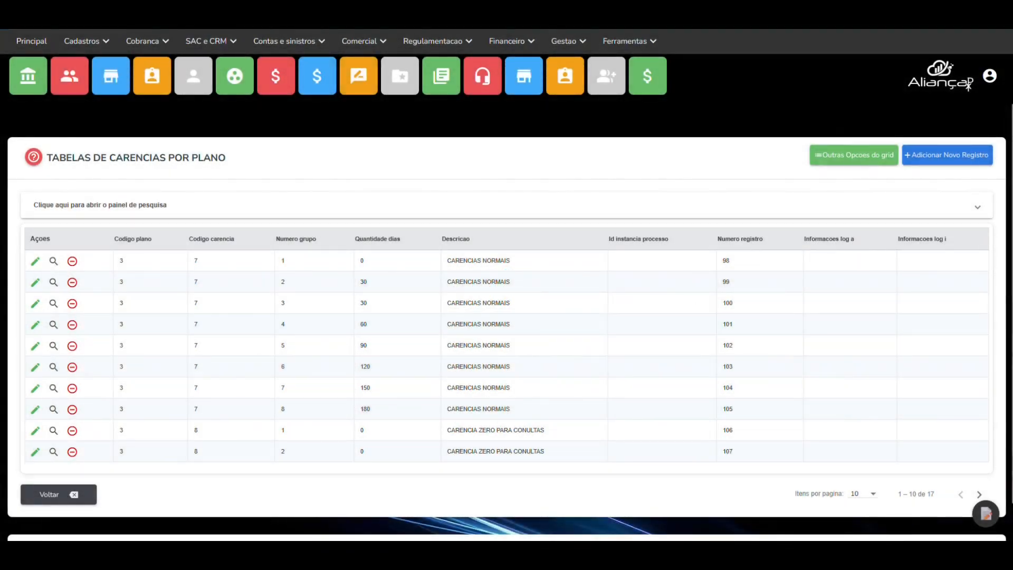
Step: Return to the plan's main record and open its price tables (Tabelas de precos por plano)
{"action": "left_click", "coordinate": [52, 496]}
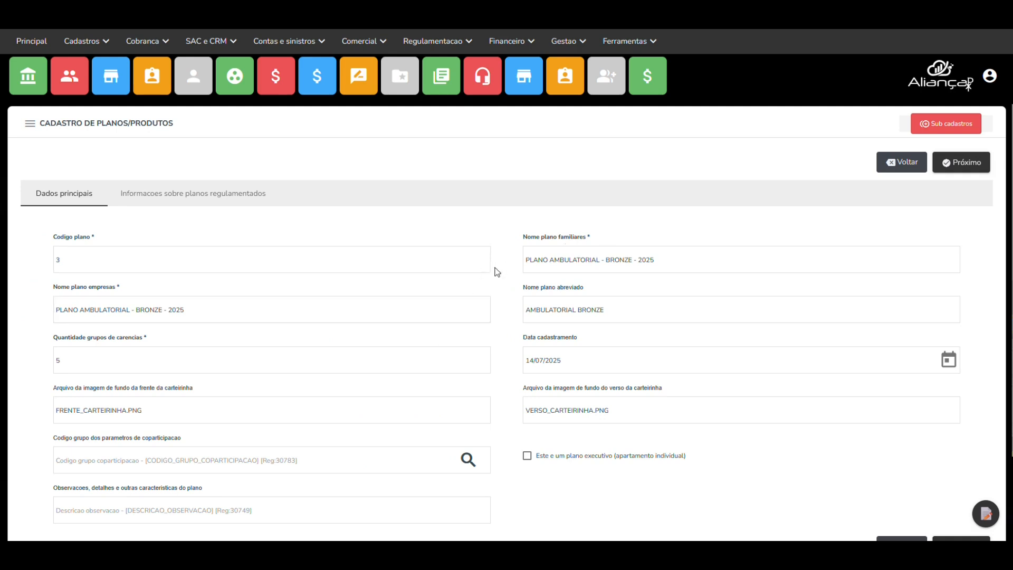
{"action": "left_click", "coordinate": [916, 128]}
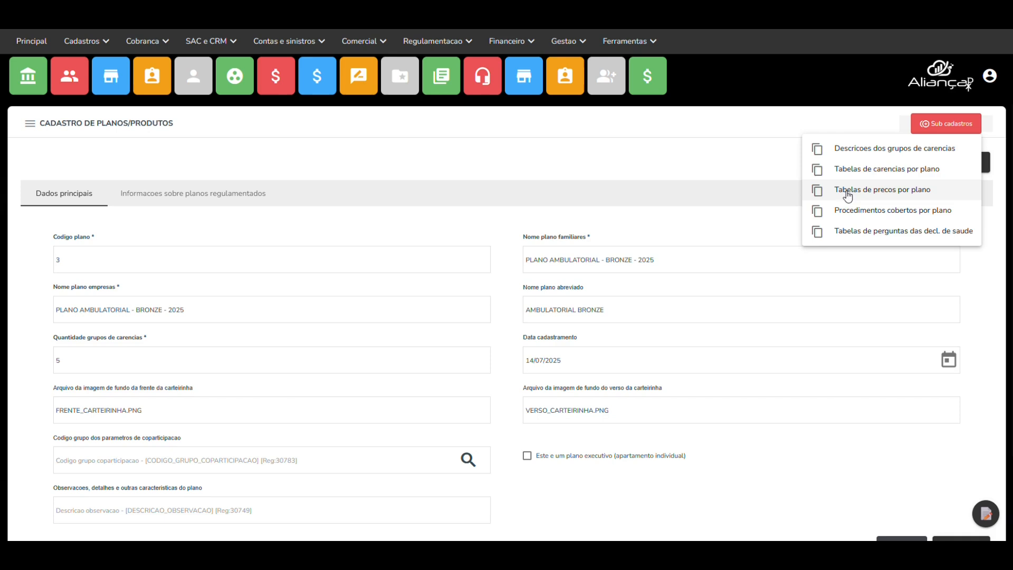
{"action": "left_click", "coordinate": [911, 195]}
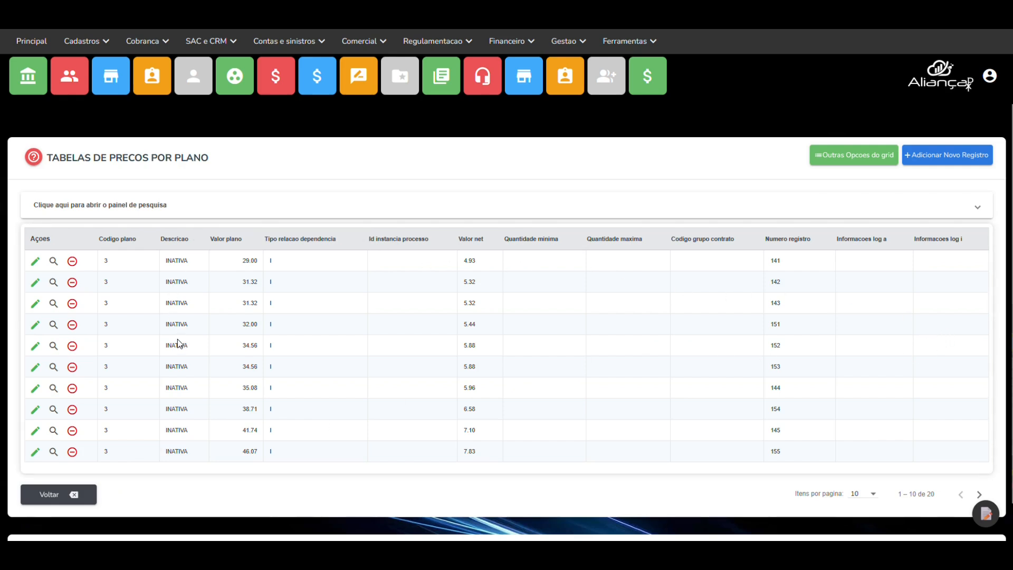
Step: Make the IDADE_MINIMA and IDADE_MAXIMA fields visible in the price table list and reopen the plan's price tables
{"action": "left_click", "coordinate": [865, 158]}
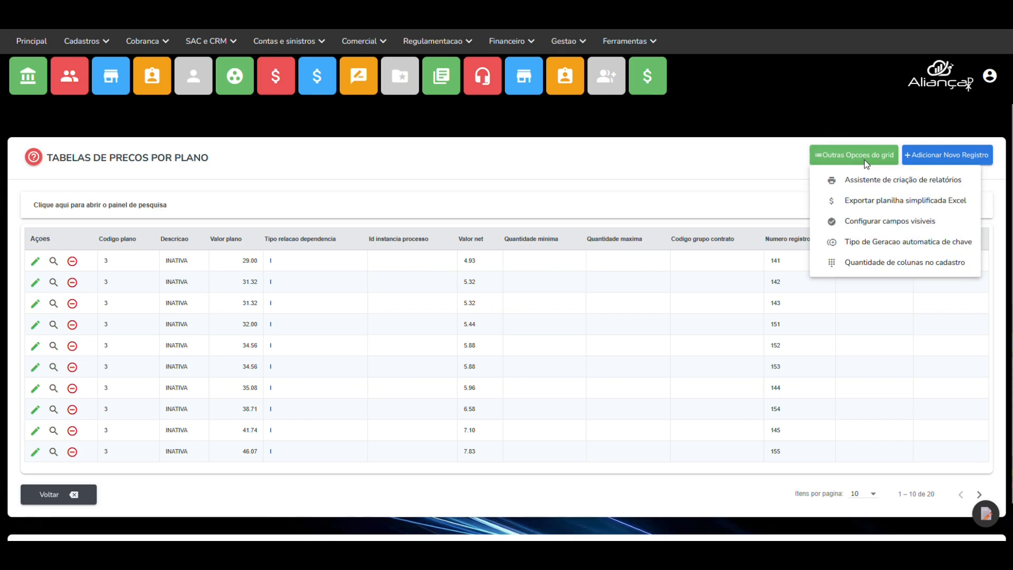
{"action": "left_click", "coordinate": [861, 220]}
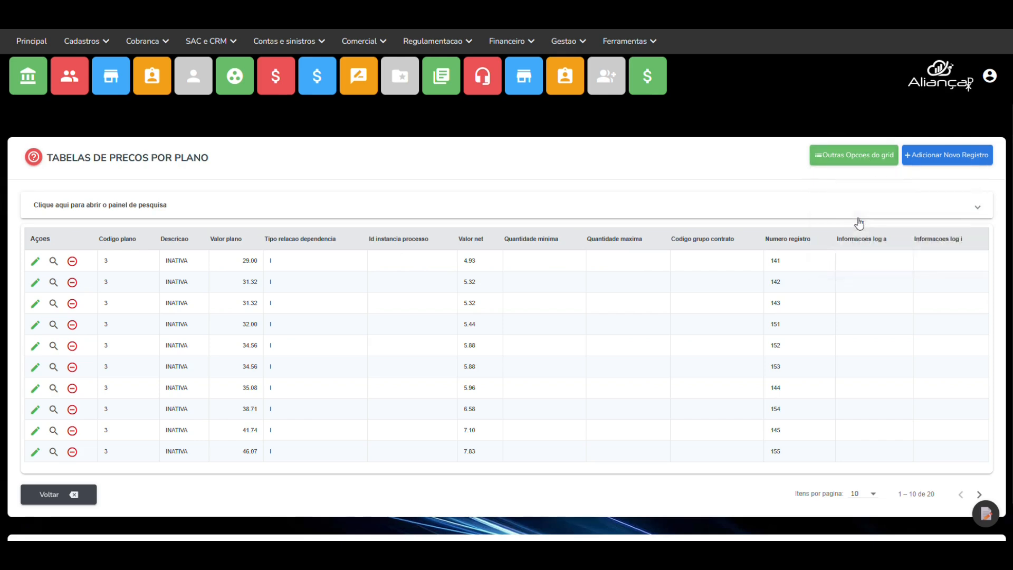
{"action": "left_click", "coordinate": [414, 241]}
{"action": "left_click", "coordinate": [416, 270]}
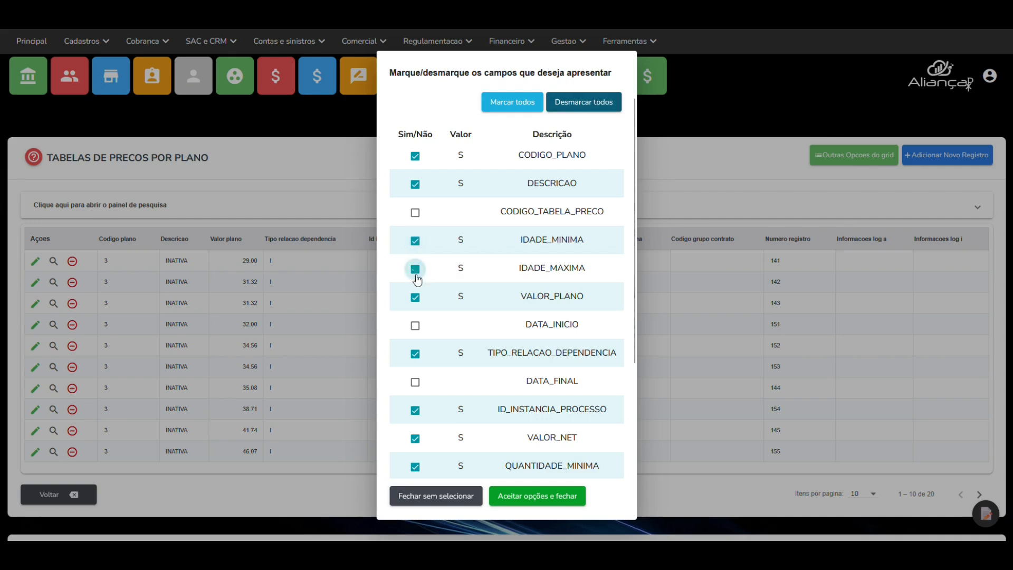
{"action": "left_click", "coordinate": [528, 499]}
{"action": "left_click", "coordinate": [270, 315]}
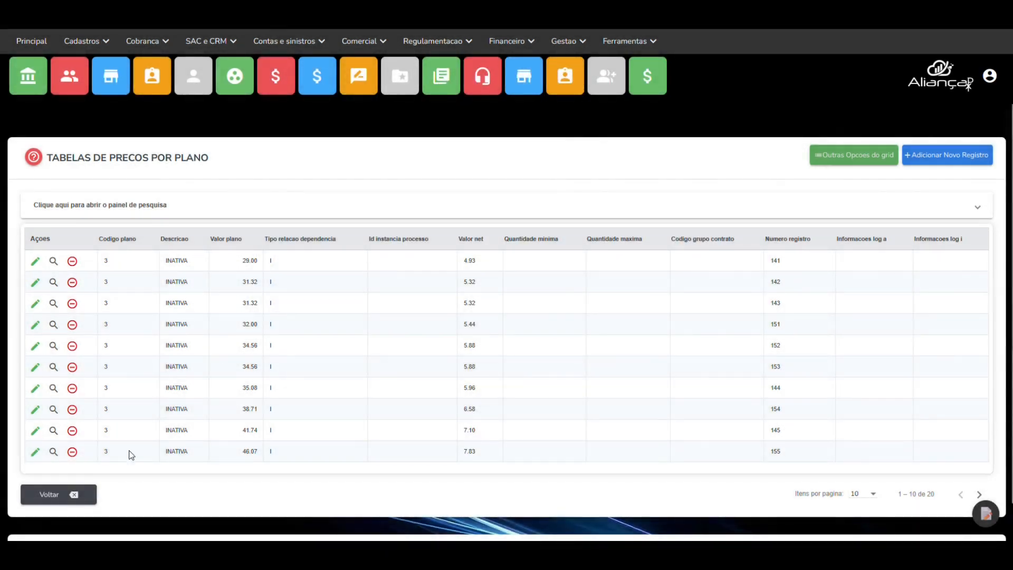
{"action": "left_click", "coordinate": [48, 494]}
{"action": "left_click", "coordinate": [932, 124]}
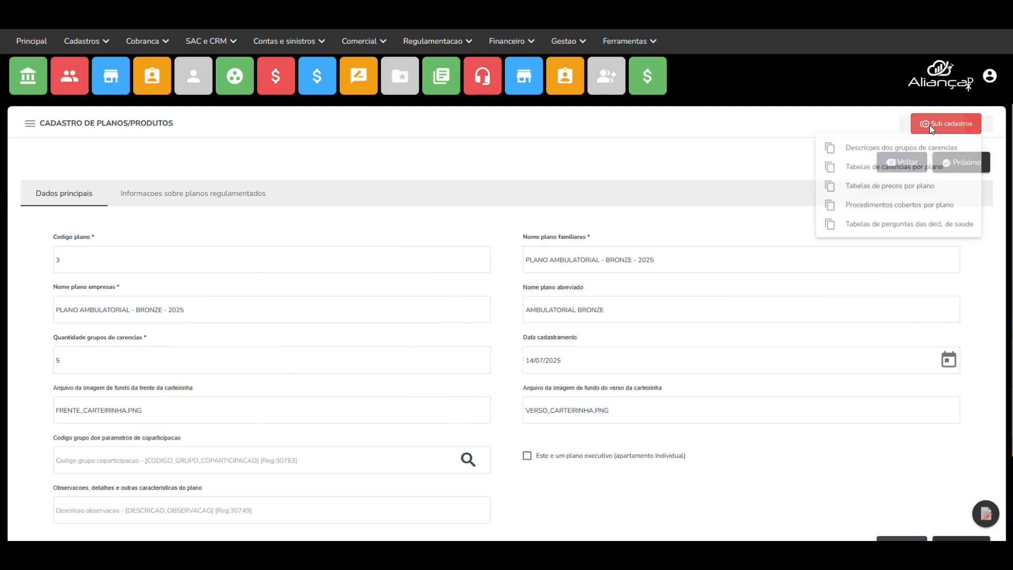
{"action": "left_click", "coordinate": [891, 191]}
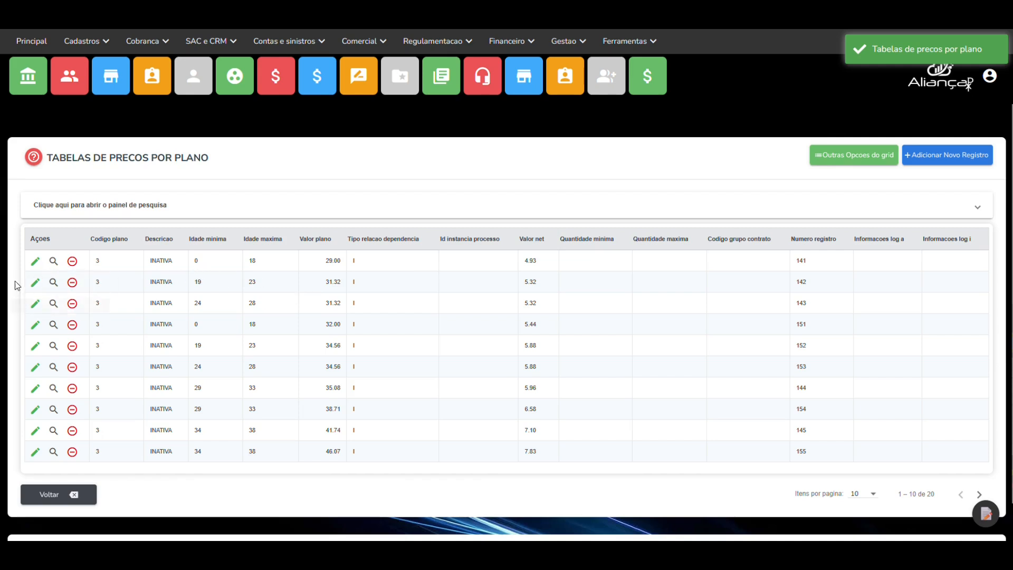
Step: Open the first price record for ages 19 to 23 and go through its age, plan value, dependency type and net value fields
{"action": "left_click", "coordinate": [35, 284]}
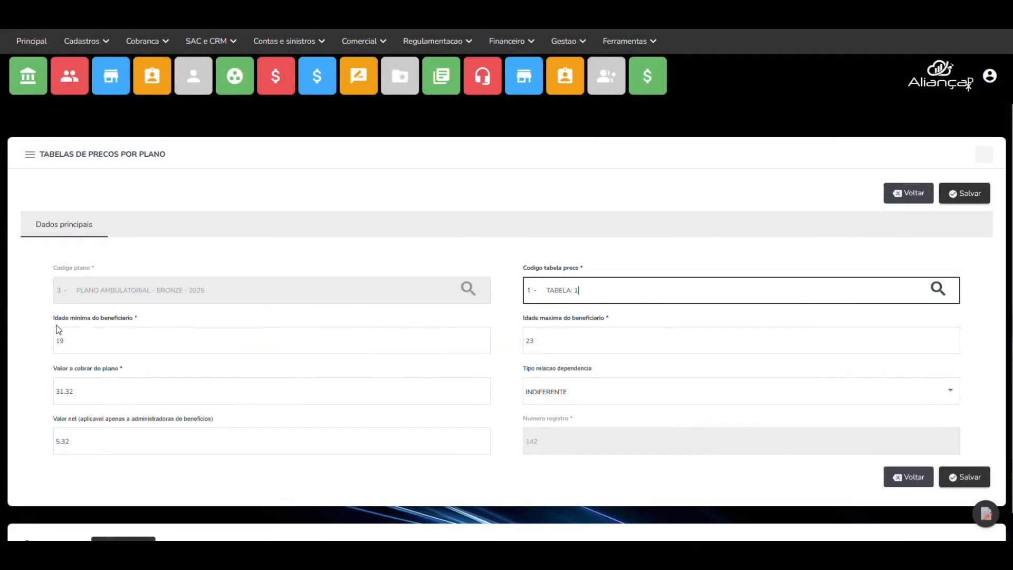
{"action": "left_click", "coordinate": [166, 339]}
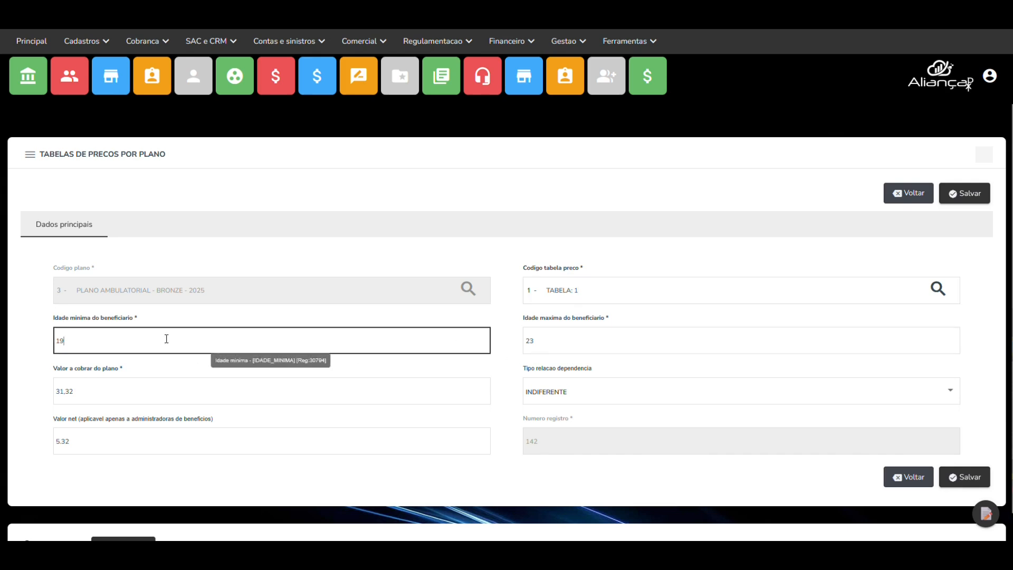
{"action": "left_click", "coordinate": [533, 349]}
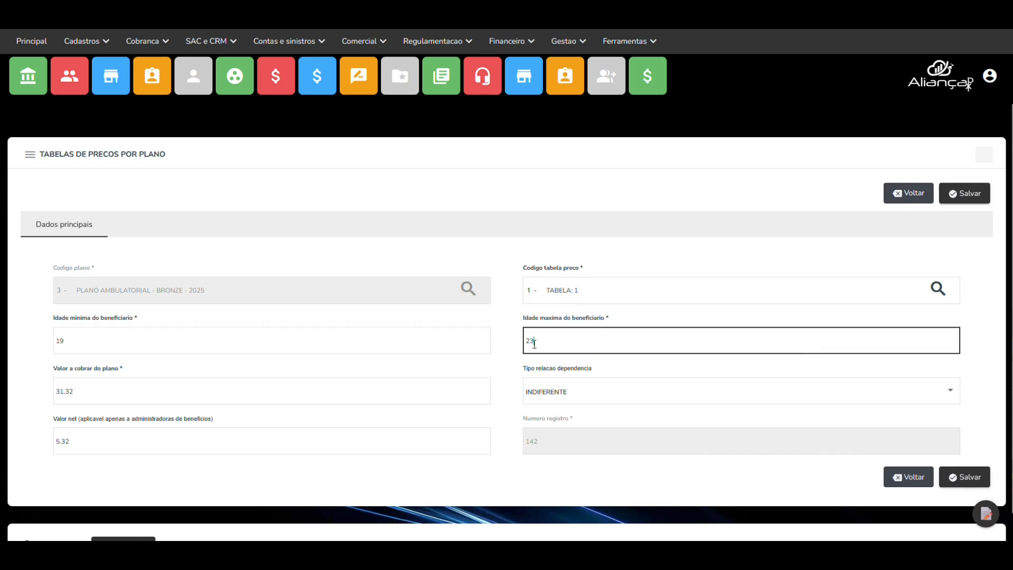
{"action": "left_click", "coordinate": [215, 397]}
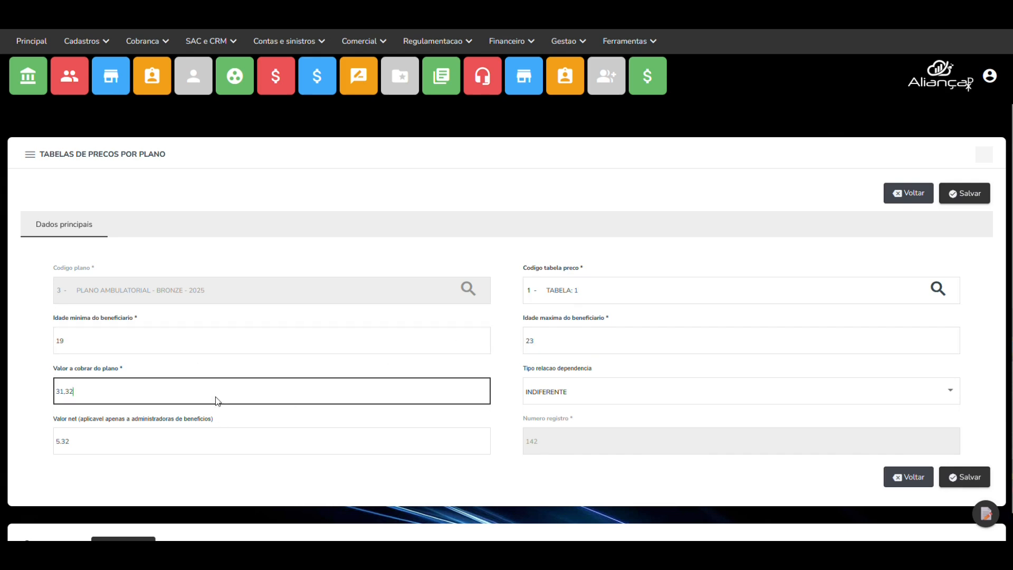
{"action": "left_click", "coordinate": [549, 391]}
{"action": "left_click", "coordinate": [552, 392]}
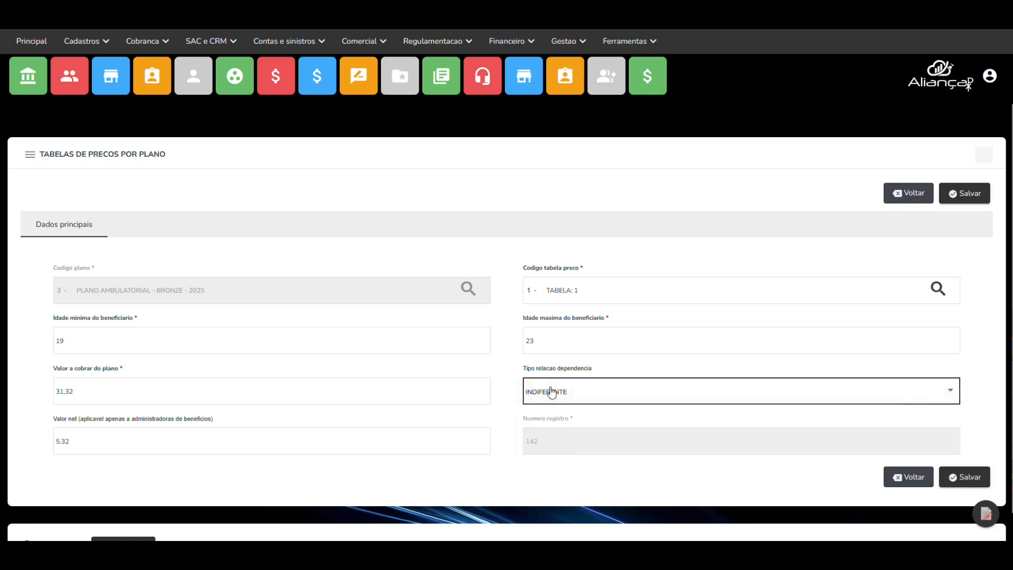
{"action": "left_click", "coordinate": [183, 440]}
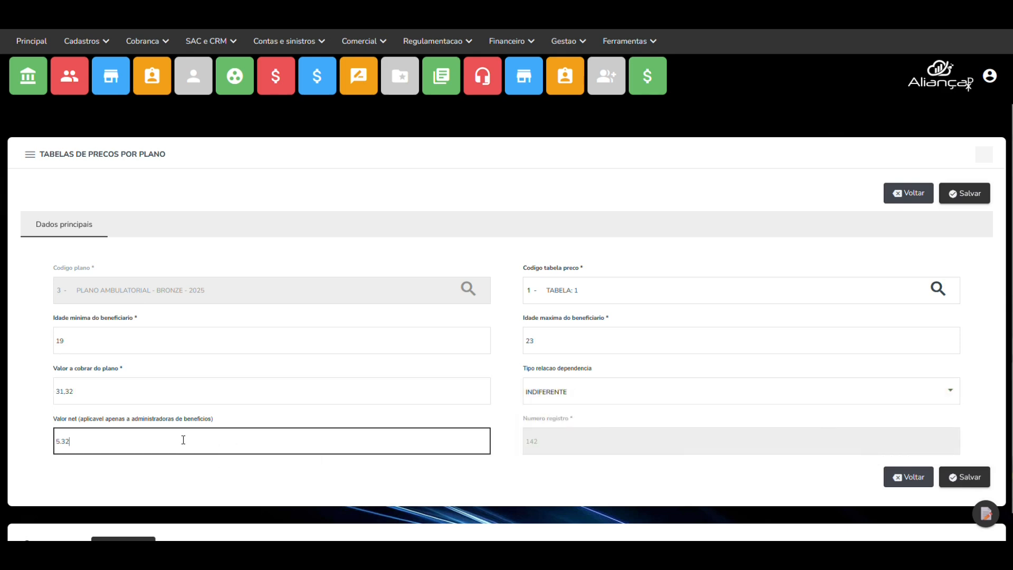
Step: Examine the price record's age limits, value to charge, dependency-type options and net value in detail, and go back without saving
{"action": "left_click", "coordinate": [159, 342]}
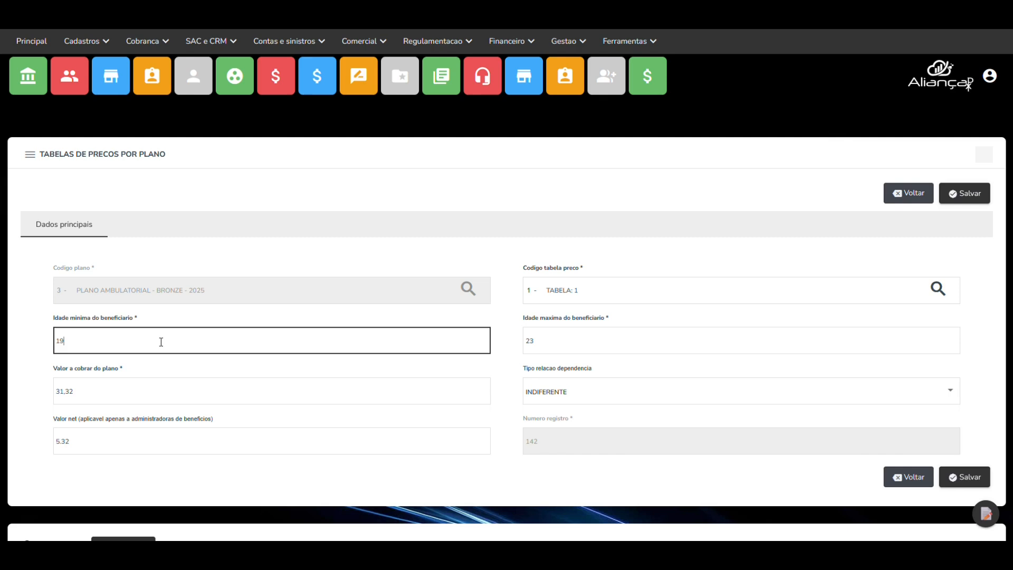
{"action": "left_click", "coordinate": [566, 345]}
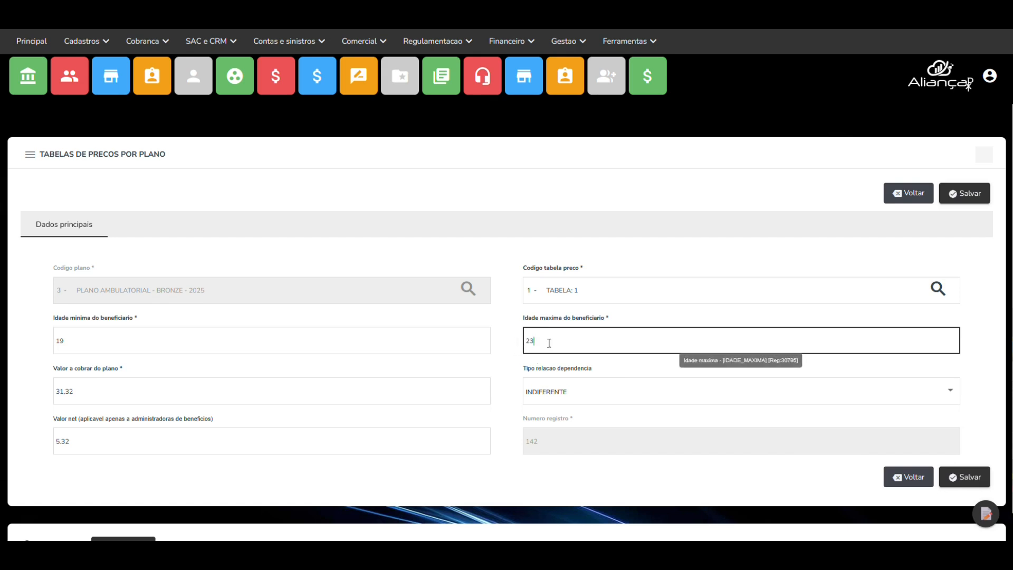
{"action": "left_click", "coordinate": [182, 391]}
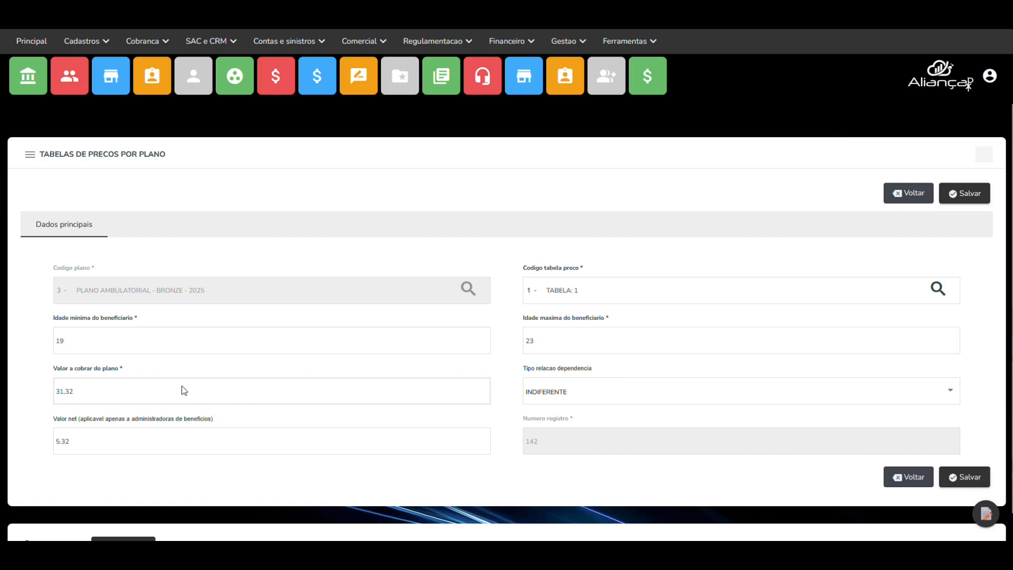
{"action": "left_click_drag", "start_coordinate": [140, 393], "coordinate": [27, 409]}
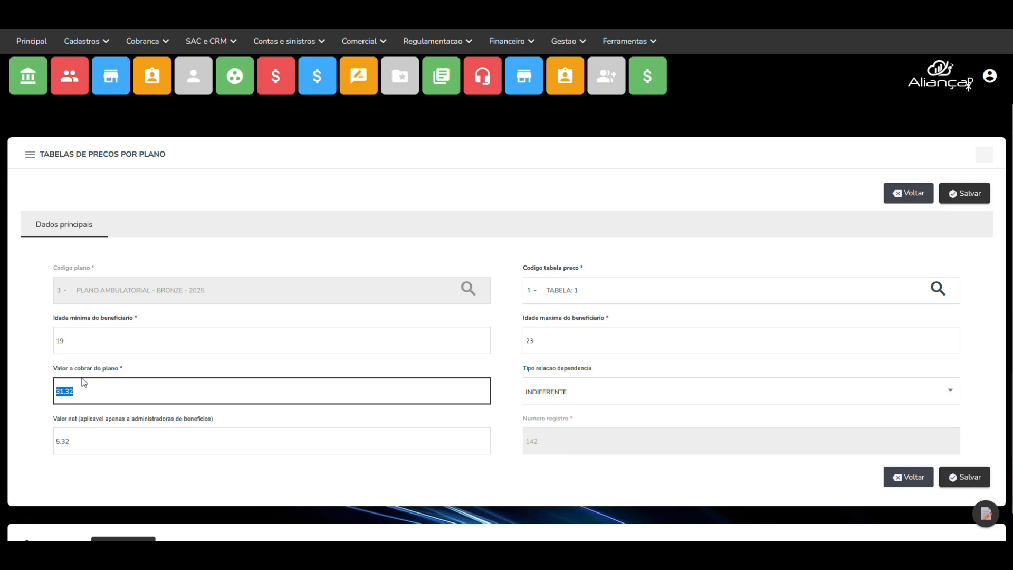
{"action": "left_click", "coordinate": [617, 400]}
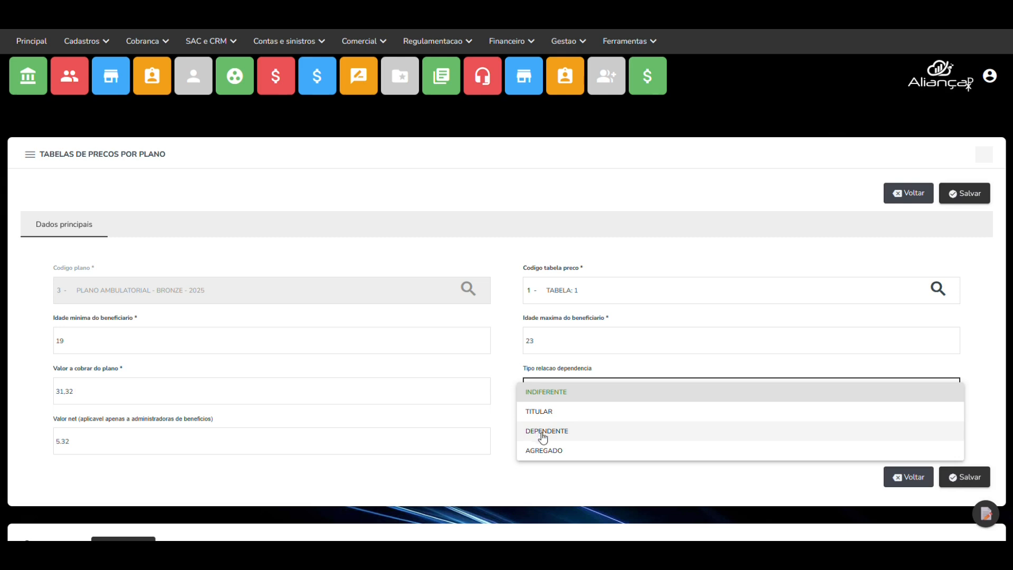
{"action": "left_click", "coordinate": [569, 393]}
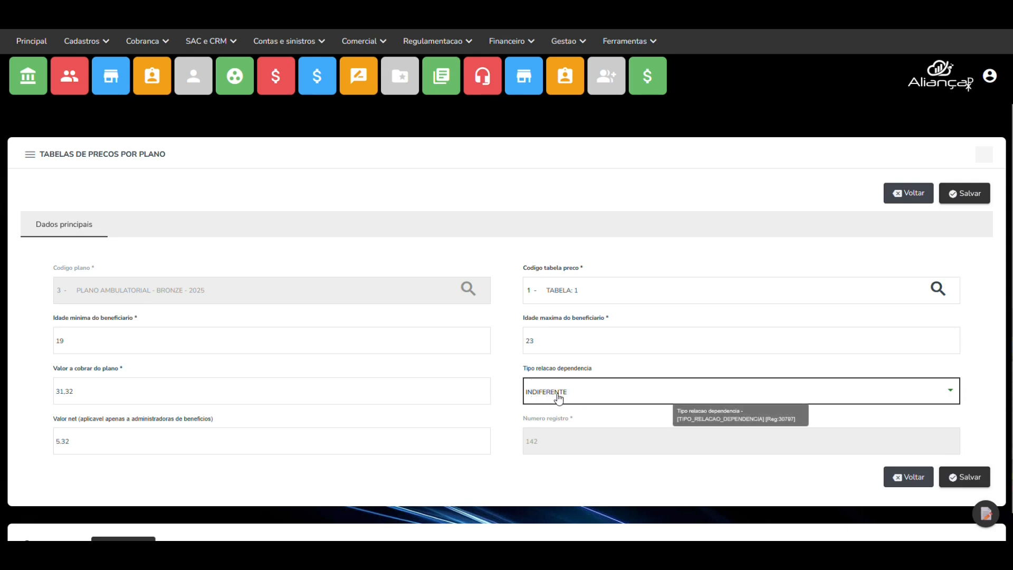
{"action": "left_click", "coordinate": [141, 442]}
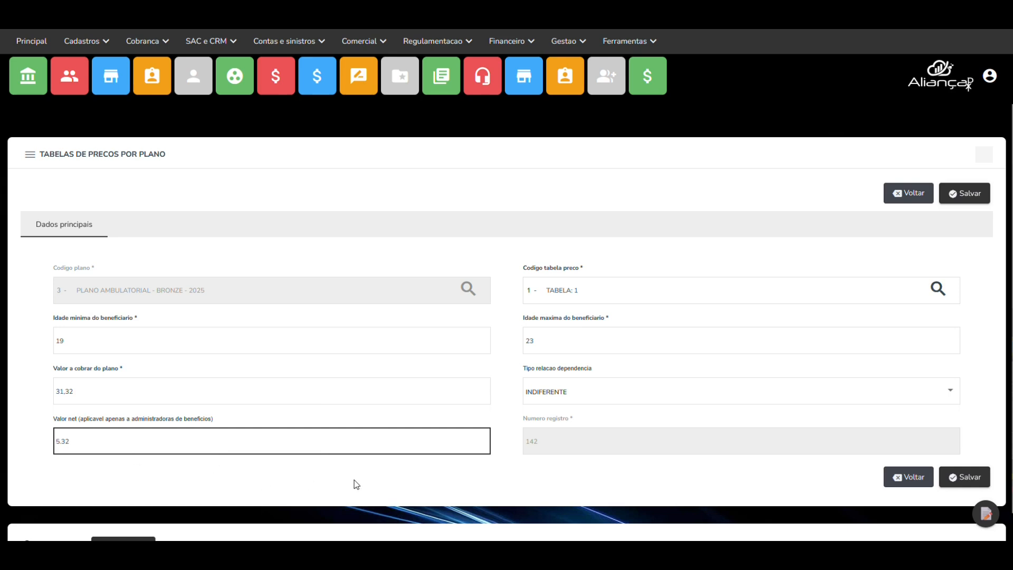
{"action": "left_click", "coordinate": [912, 197]}
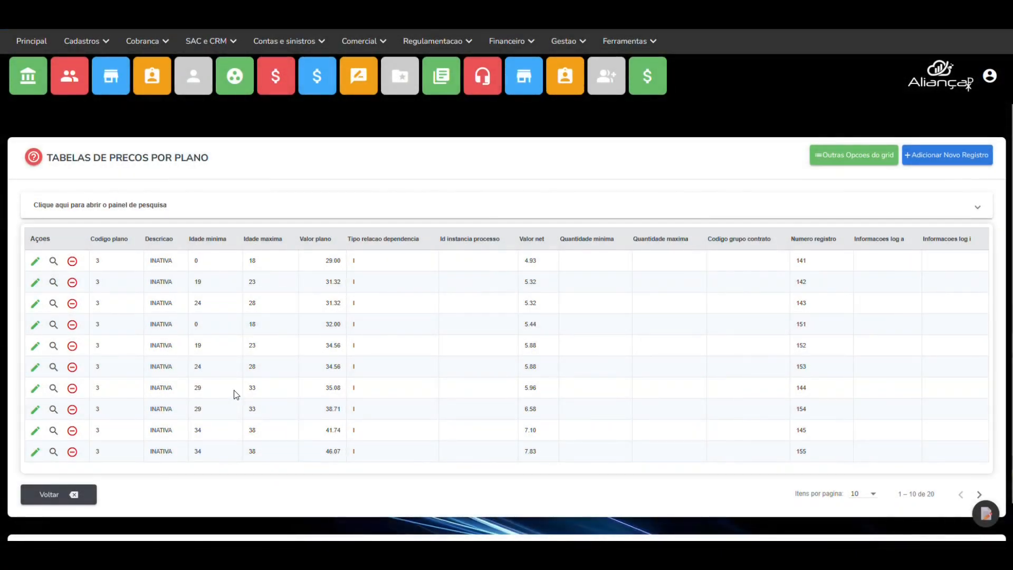
Step: Show 25 records per page in the price table list and look through all of the plan's age-bracket prices
{"action": "scroll", "coordinate": [234, 390], "scroll_direction": "down", "scroll_amount": 1}
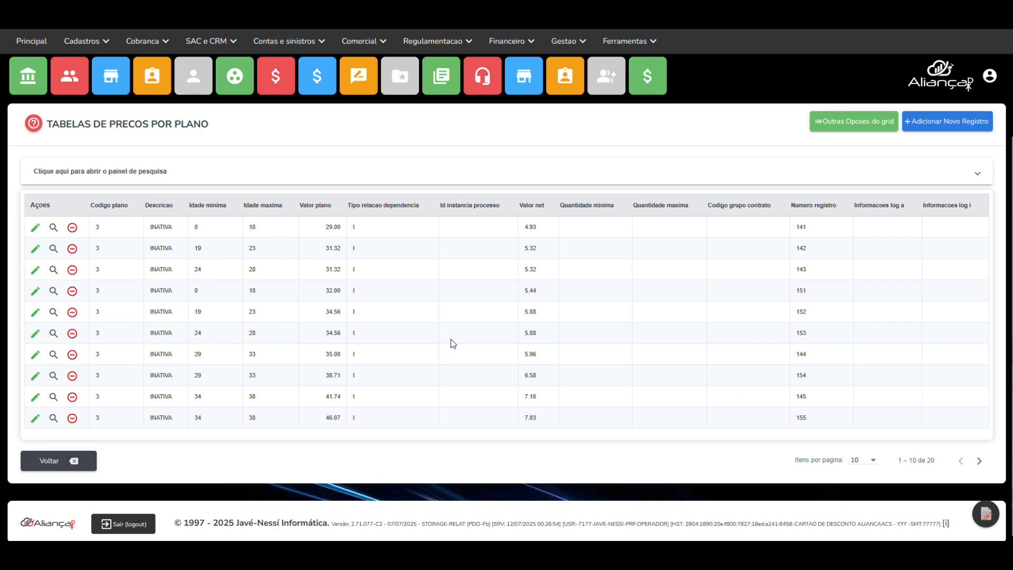
{"action": "left_click", "coordinate": [857, 462]}
{"action": "left_click", "coordinate": [858, 395]}
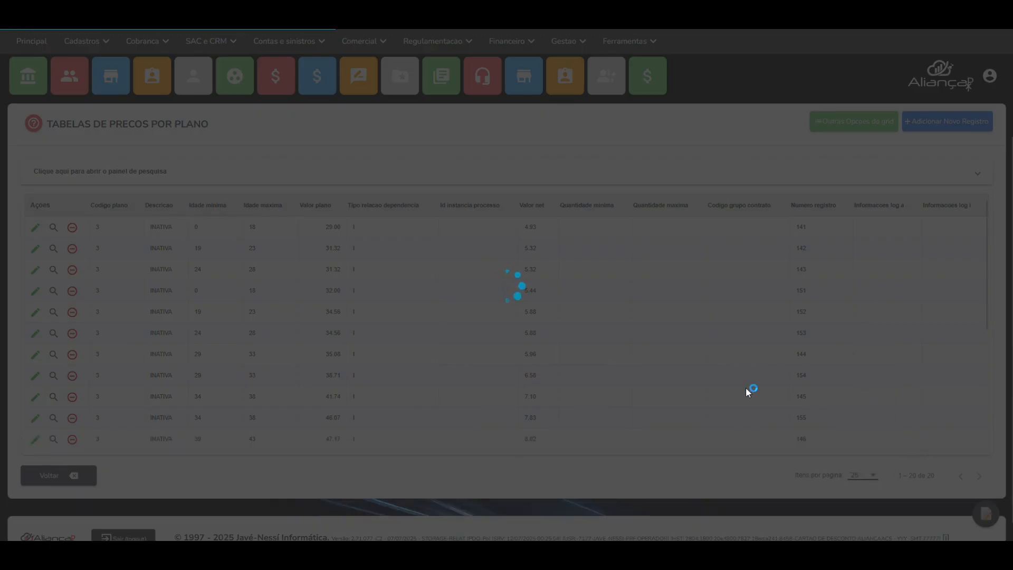
{"action": "scroll", "coordinate": [363, 358], "scroll_direction": "down", "scroll_amount": 4}
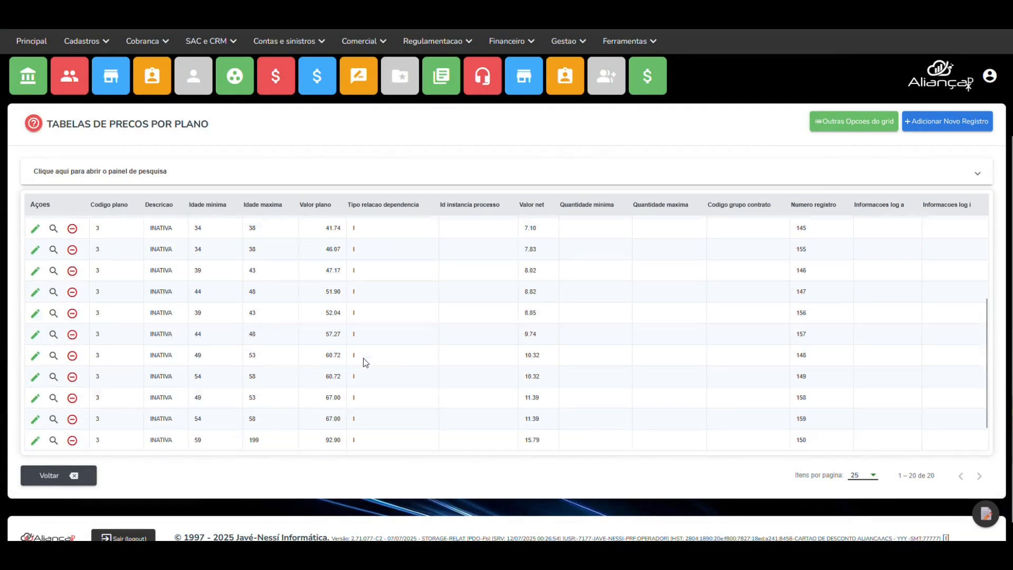
{"action": "scroll", "coordinate": [363, 362], "scroll_direction": "up", "scroll_amount": 5}
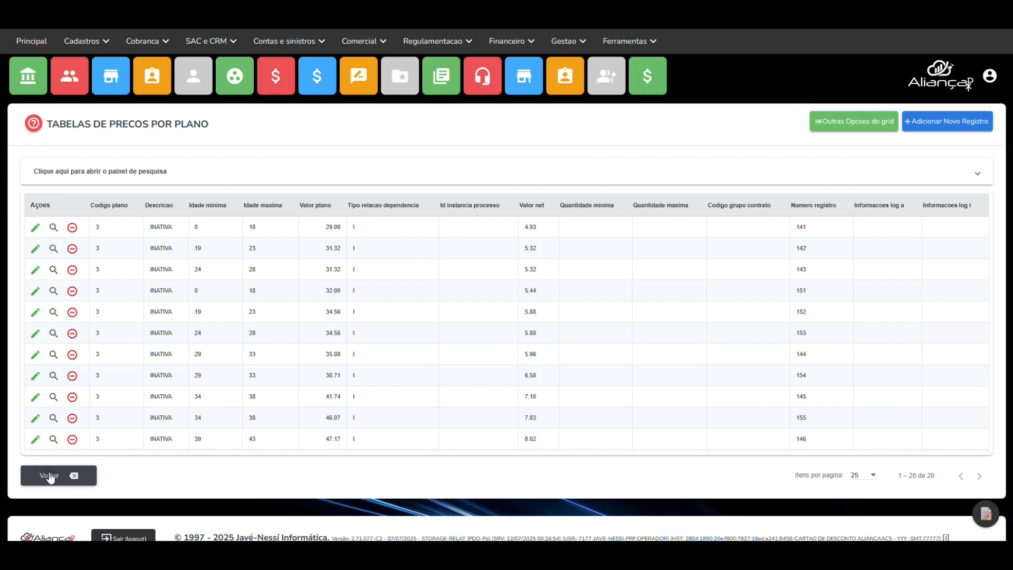
Step: Return to the plan's main record and open its covered procedures (Procedimentos cobertos por plano) to review the list
{"action": "left_click", "coordinate": [51, 477]}
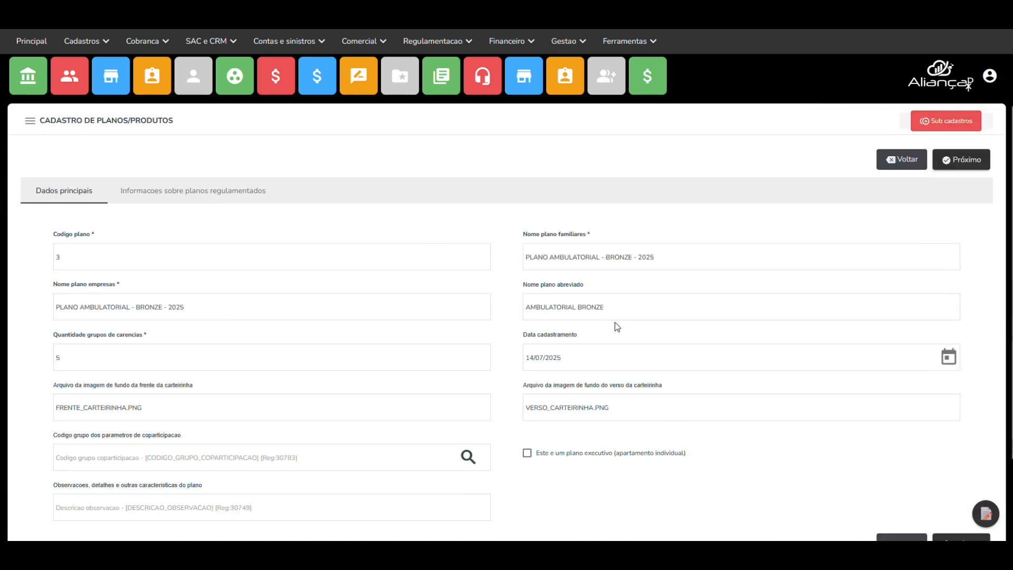
{"action": "left_click", "coordinate": [925, 129]}
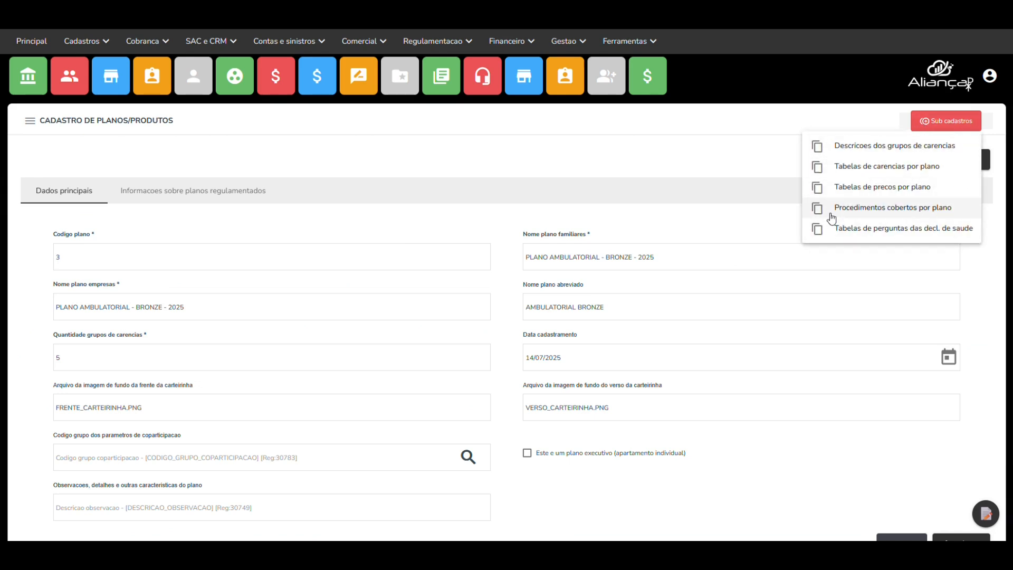
{"action": "left_click", "coordinate": [934, 210]}
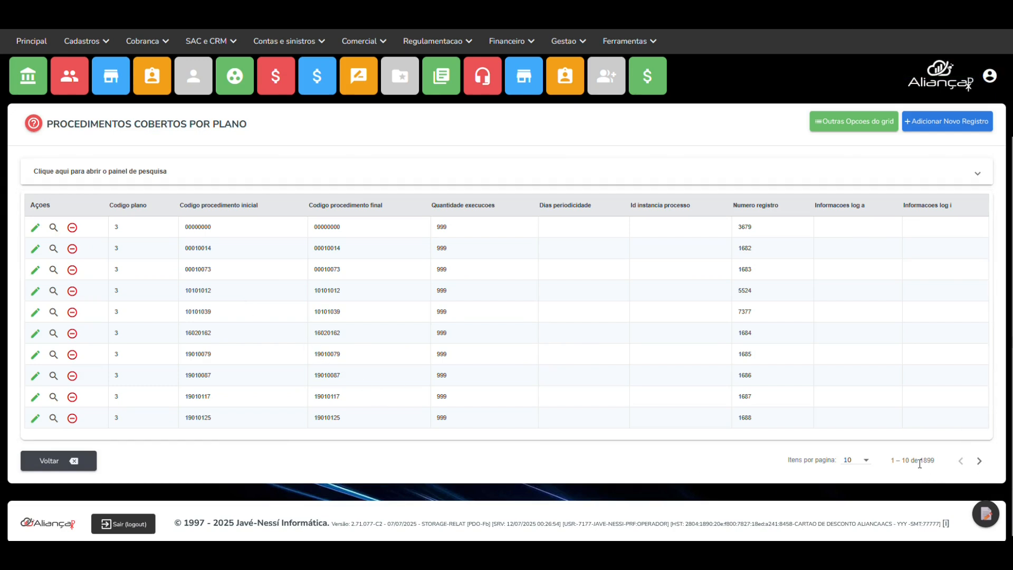
{"action": "left_click_drag", "start_coordinate": [921, 459], "coordinate": [935, 459]}
{"action": "left_click", "coordinate": [427, 337]}
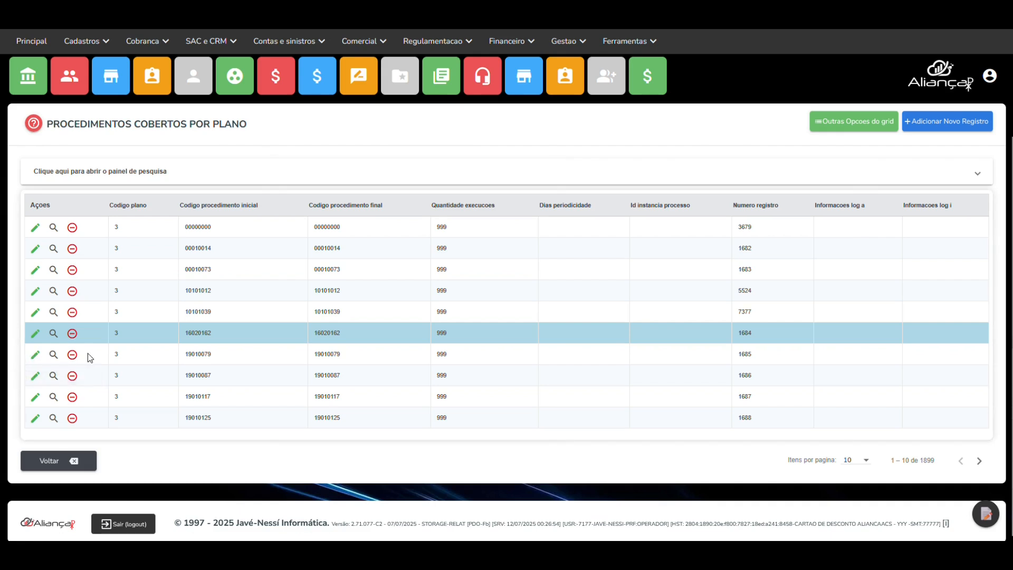
Step: Open the covered procedure record 19010079 and go through its initial and final service, waiting-period group and yearly executions fields
{"action": "left_click", "coordinate": [35, 355]}
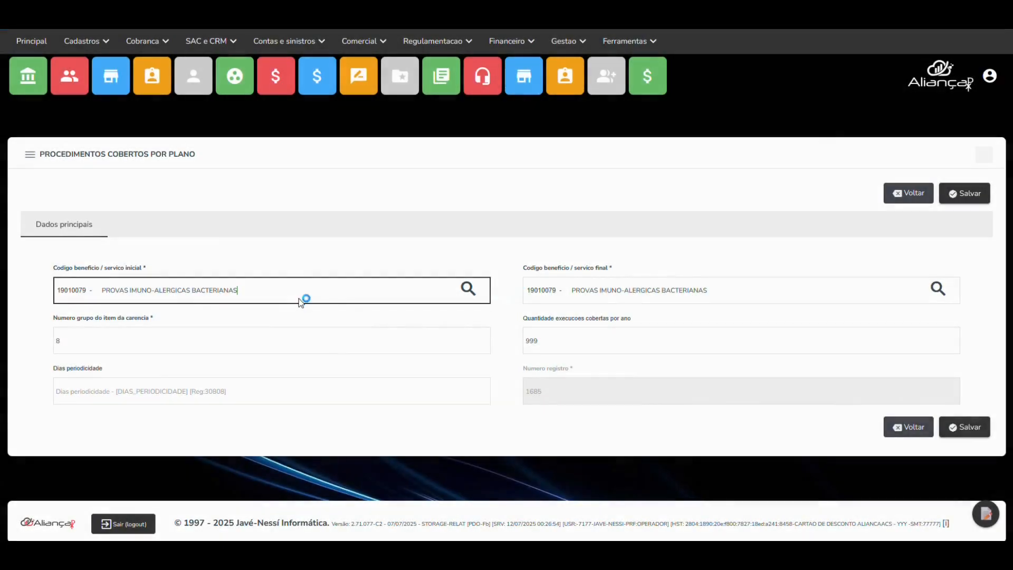
{"action": "left_click", "coordinate": [748, 290]}
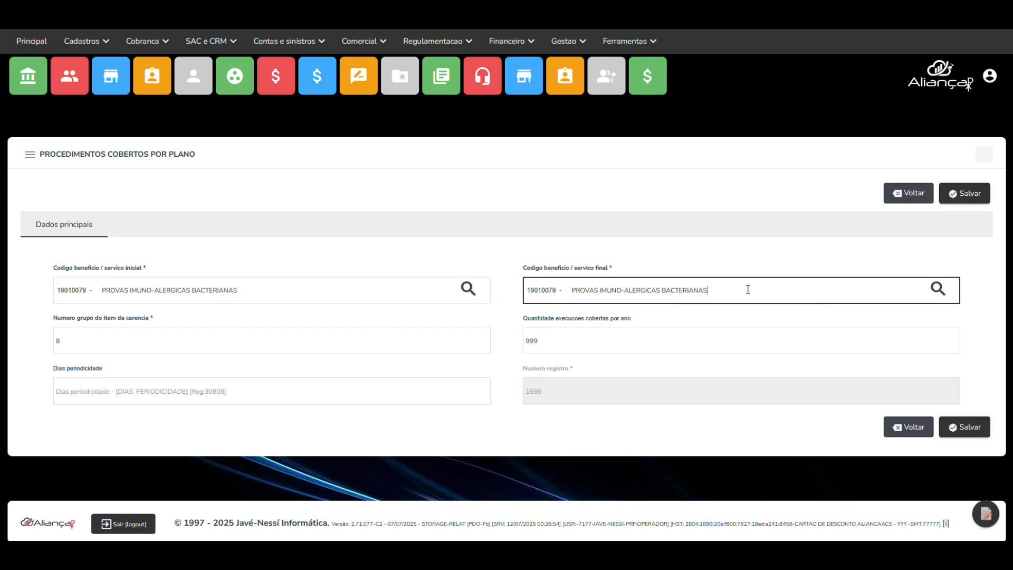
{"action": "left_click", "coordinate": [167, 340]}
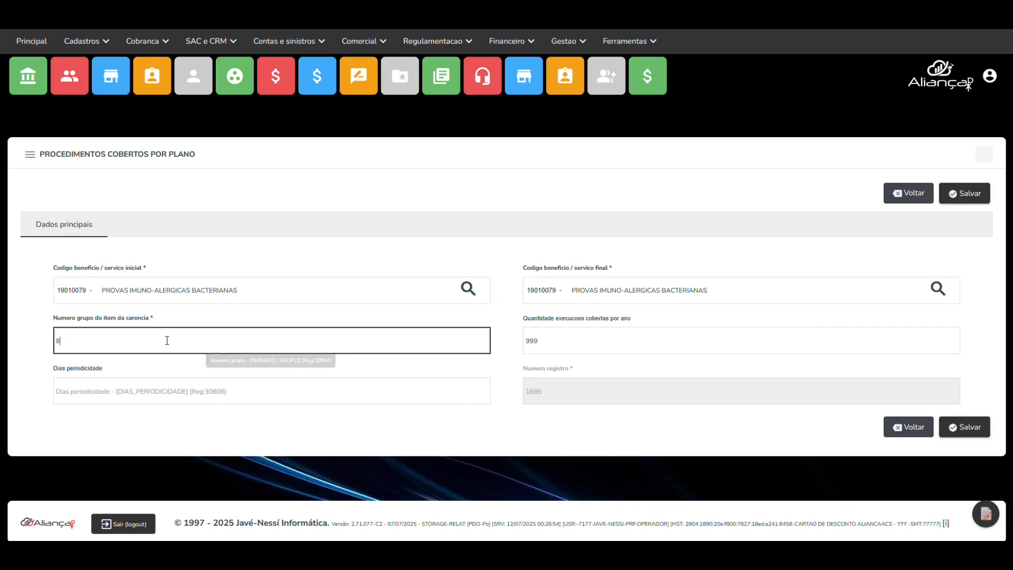
{"action": "left_click", "coordinate": [633, 339]}
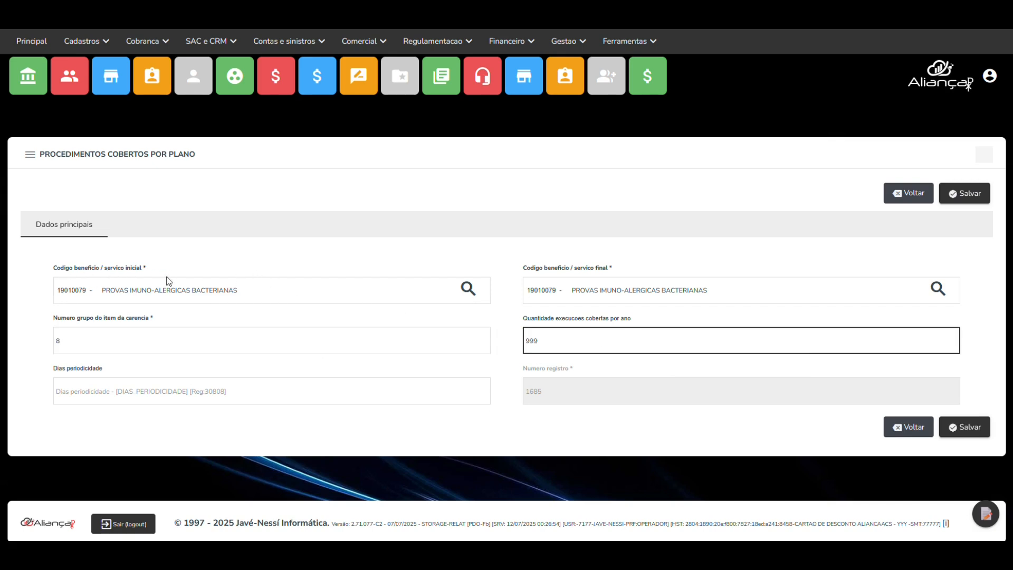
Step: Compare the initial and final service code fields that define the range of procedures covered by the record
{"action": "left_click", "coordinate": [279, 288]}
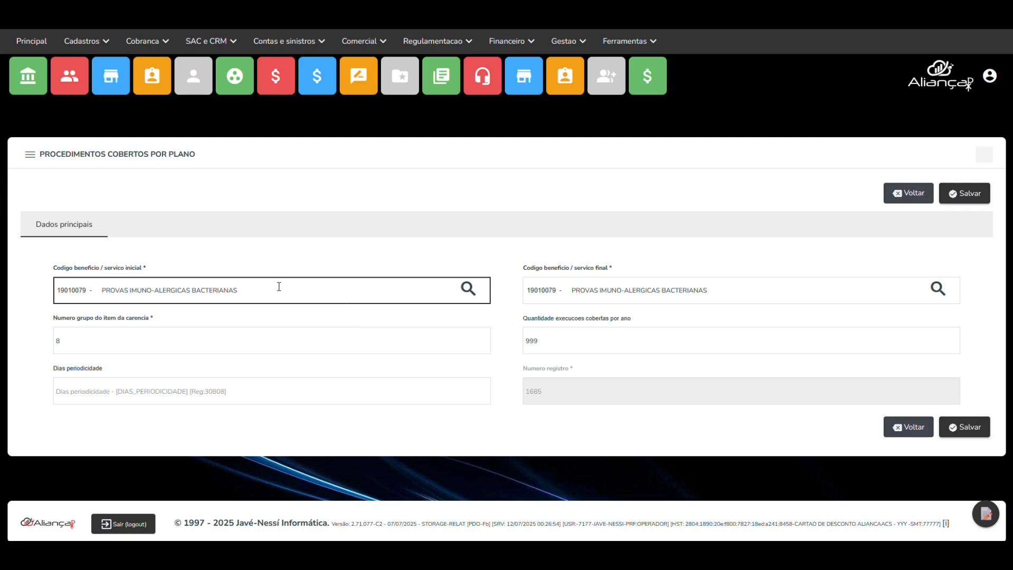
{"action": "left_click_drag", "start_coordinate": [279, 286], "coordinate": [78, 293]}
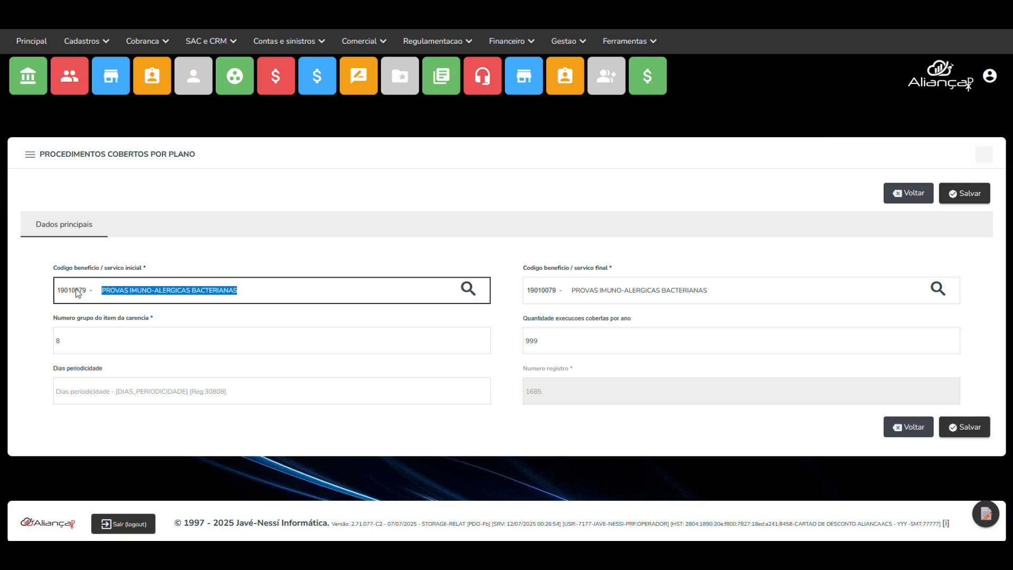
{"action": "left_click", "coordinate": [415, 245]}
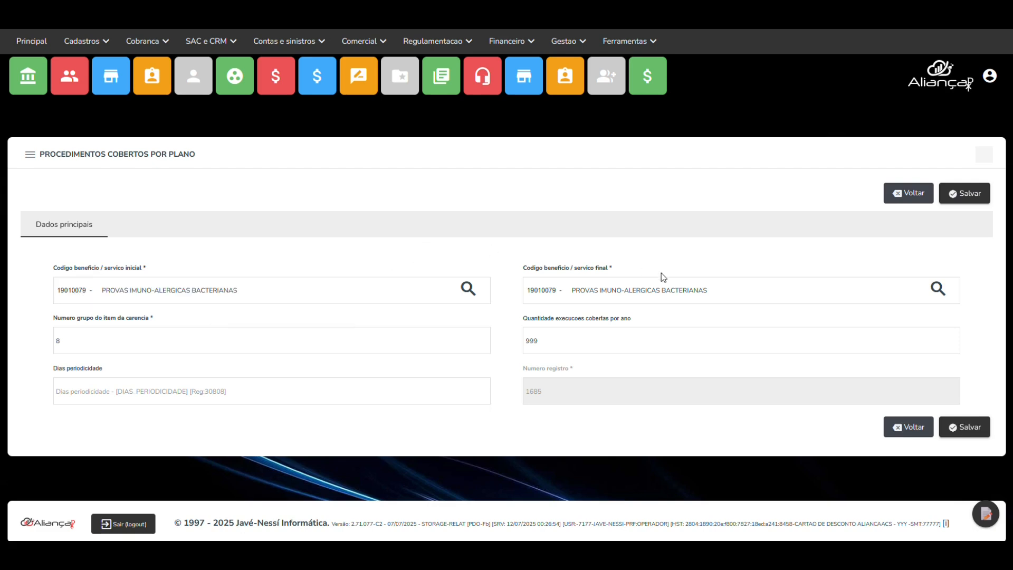
{"action": "left_click", "coordinate": [717, 290]}
{"action": "left_click_drag", "start_coordinate": [717, 290], "coordinate": [518, 294]}
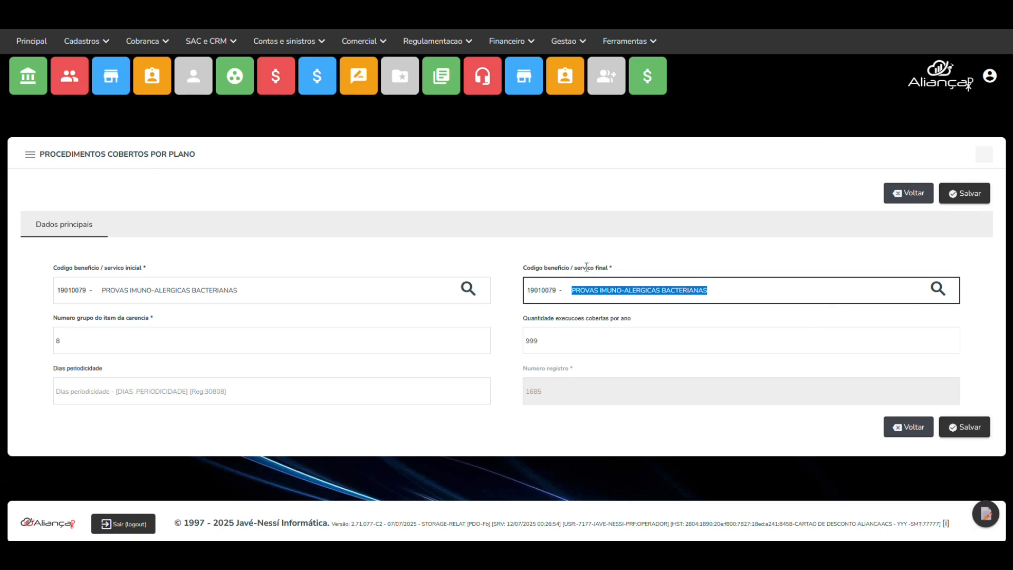
{"action": "left_click", "coordinate": [723, 288]}
{"action": "left_click_drag", "start_coordinate": [723, 289], "coordinate": [409, 291]}
{"action": "left_click", "coordinate": [254, 286]}
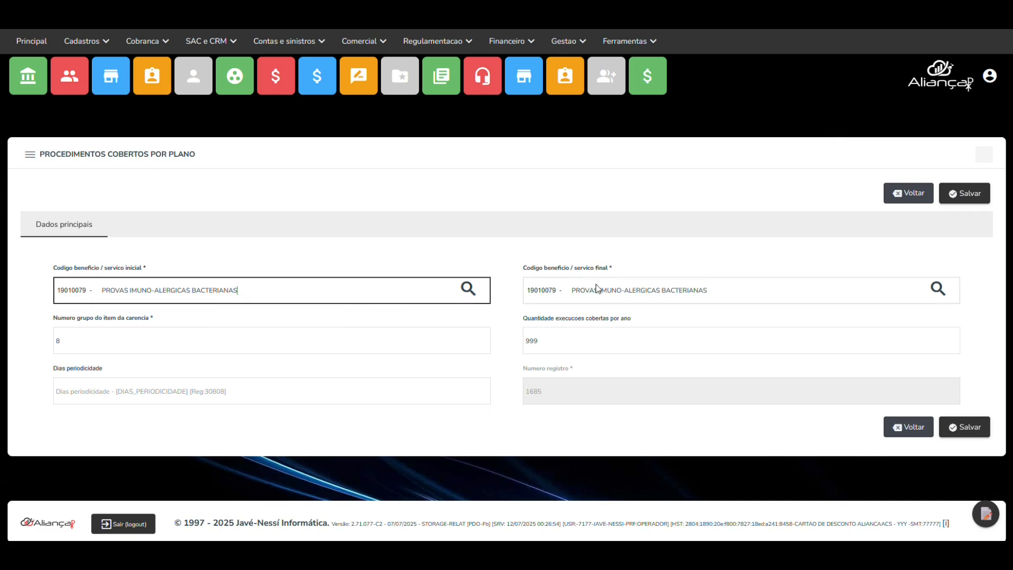
Step: Change the final service code to 16020057 - ANGIOGRAFIA CAROTIDA UNILAT.(VIA FEMURAL)
{"action": "left_click", "coordinate": [729, 291]}
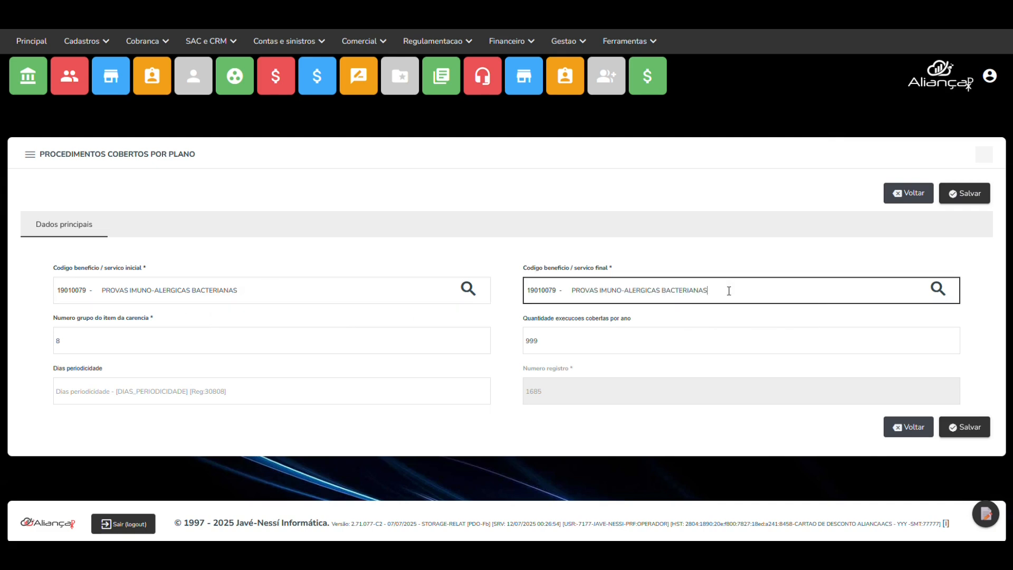
{"action": "key", "text": "ctrl+a"}
{"action": "type", "text": "A"}
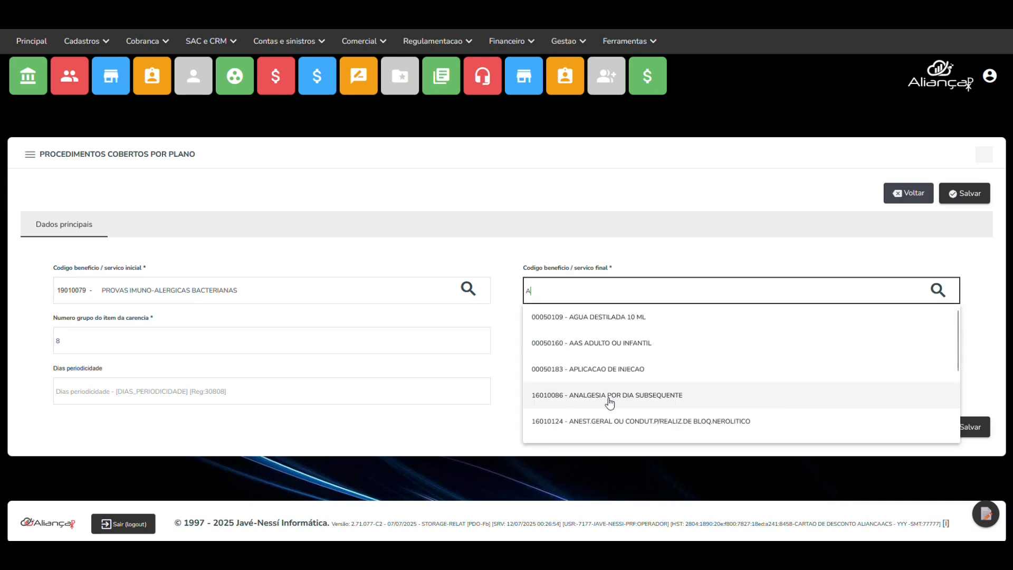
{"action": "scroll", "coordinate": [611, 402], "scroll_direction": "down", "scroll_amount": 3}
{"action": "left_click", "coordinate": [606, 378]}
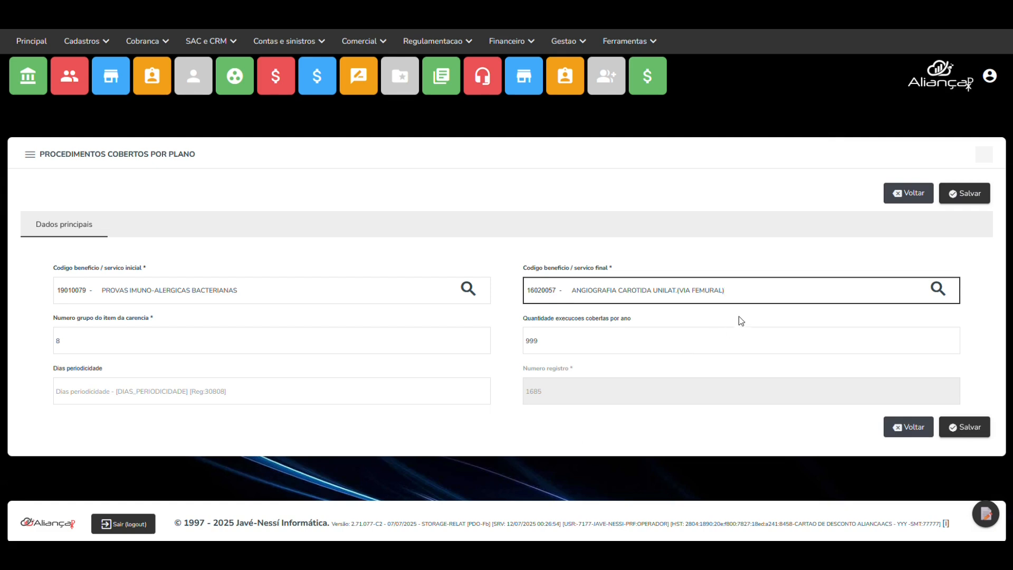
Step: Restore the final service code to 19010079 - PROVAS IMUNO-ALERGICAS BACTERIANAS
{"action": "left_click_drag", "start_coordinate": [738, 289], "coordinate": [380, 285]}
{"action": "key", "text": "BackSpace"}
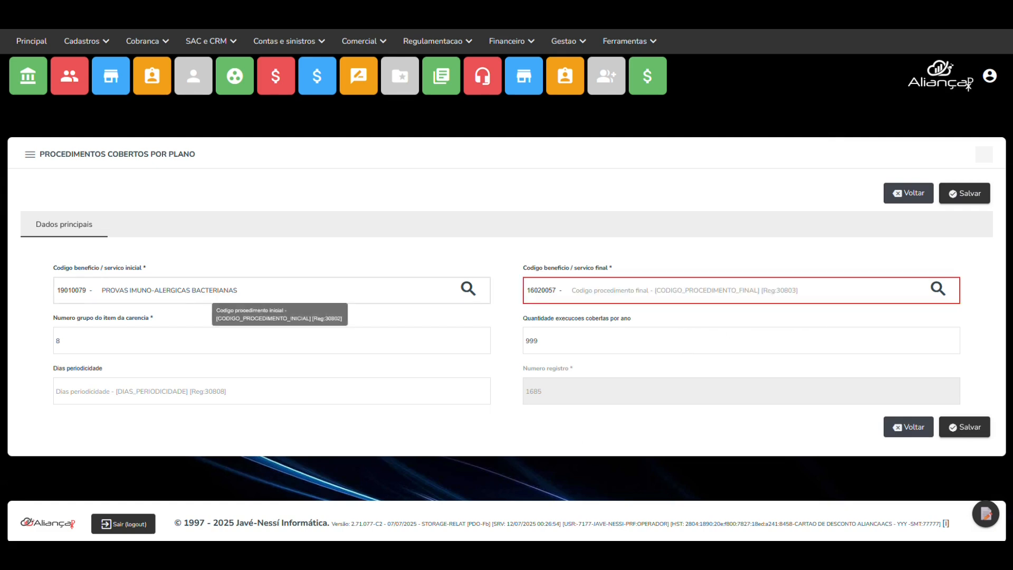
{"action": "type", "text": "PROVAS IMUNO-ALERGICAS BACTERIANAS"}
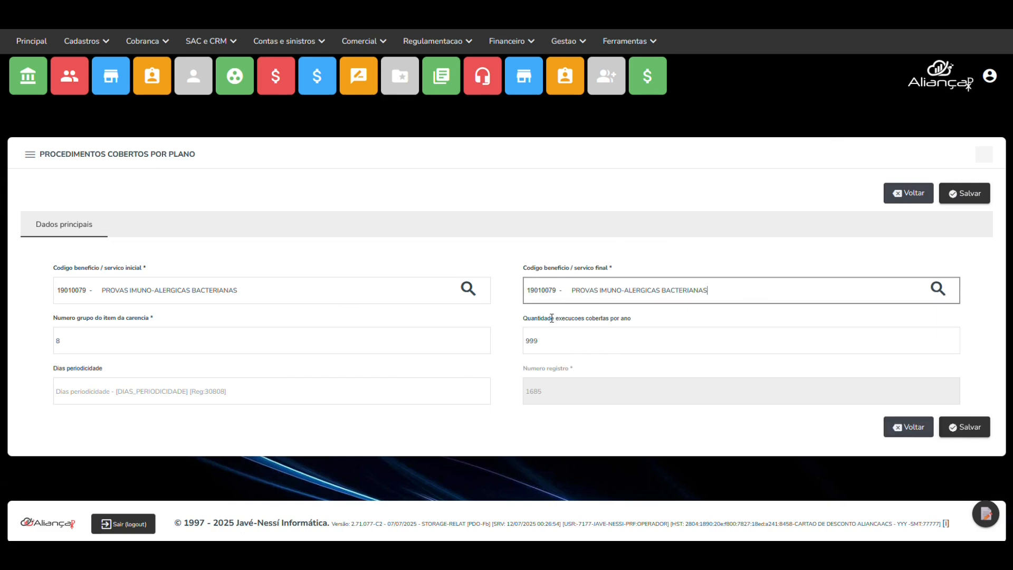
{"action": "left_click", "coordinate": [553, 318]}
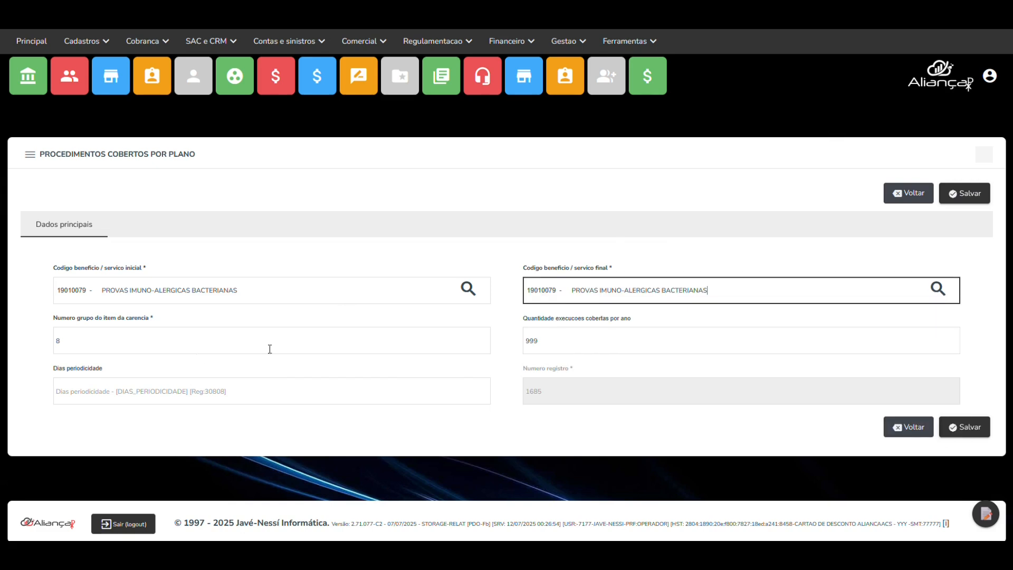
Step: Examine the procedure's waiting-period group number (Numero grupo do item da carencia)
{"action": "left_click", "coordinate": [135, 343]}
{"action": "left_click_drag", "start_coordinate": [66, 343], "coordinate": [46, 343]}
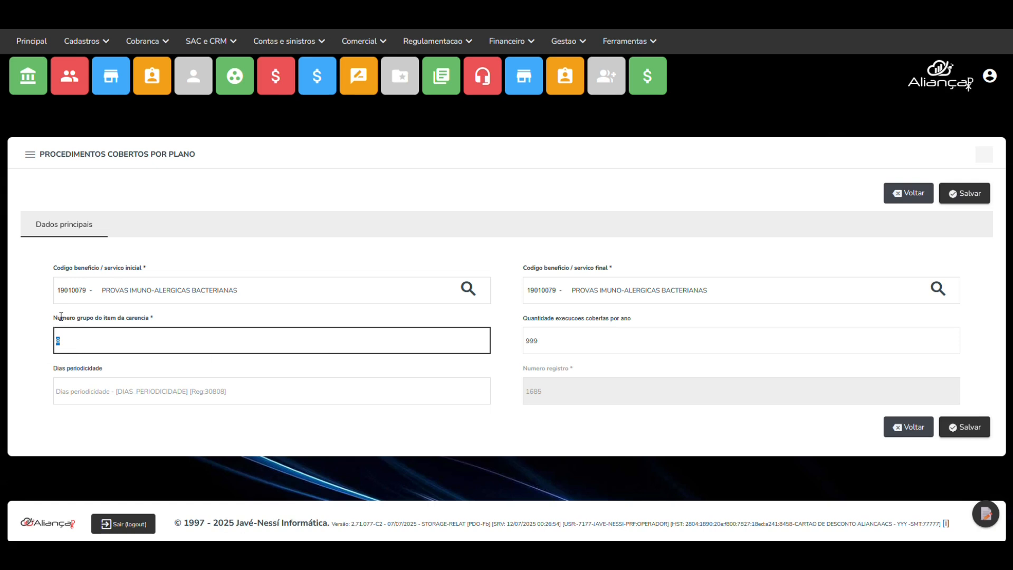
{"action": "left_click", "coordinate": [69, 343]}
Step: Try 10, 5 and 1 as the number of executions covered per year for the procedure
{"action": "left_click", "coordinate": [555, 338]}
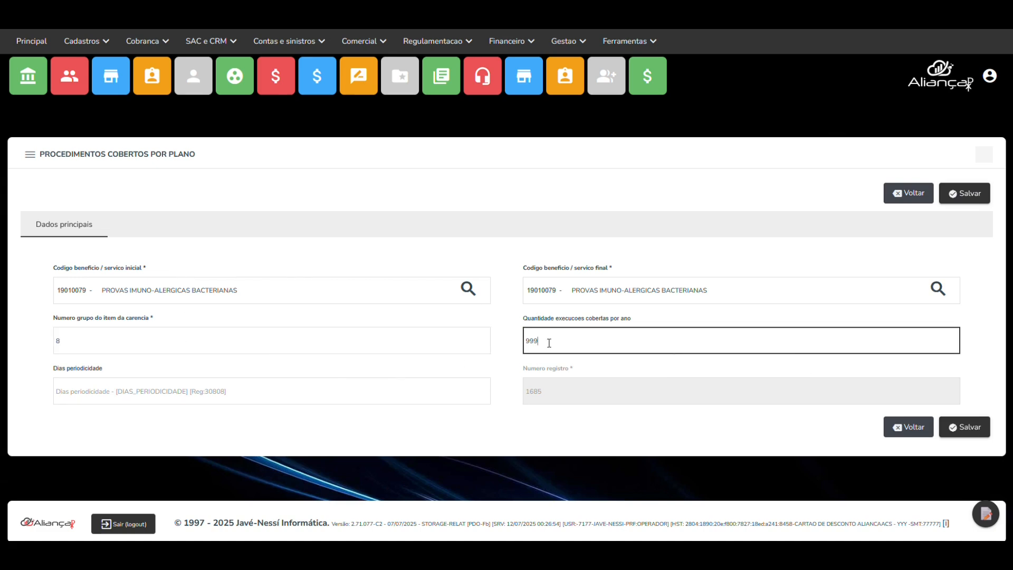
{"action": "double_click", "coordinate": [546, 343]}
{"action": "type", "text": "10"}
{"action": "key", "text": "BackSpace"}
{"action": "key", "text": "BackSpace"}
{"action": "type", "text": "5"}
{"action": "key", "text": "BackSpace"}
{"action": "type", "text": "1"}
{"action": "key", "text": "BackSpace"}
{"action": "type", "text": "9"}
{"action": "left_click", "coordinate": [327, 342]}
Step: Leave the procedure record without saving and open the plan's health declaration questions (Tabelas de perguntas das decl. de saude)
{"action": "left_click", "coordinate": [912, 193]}
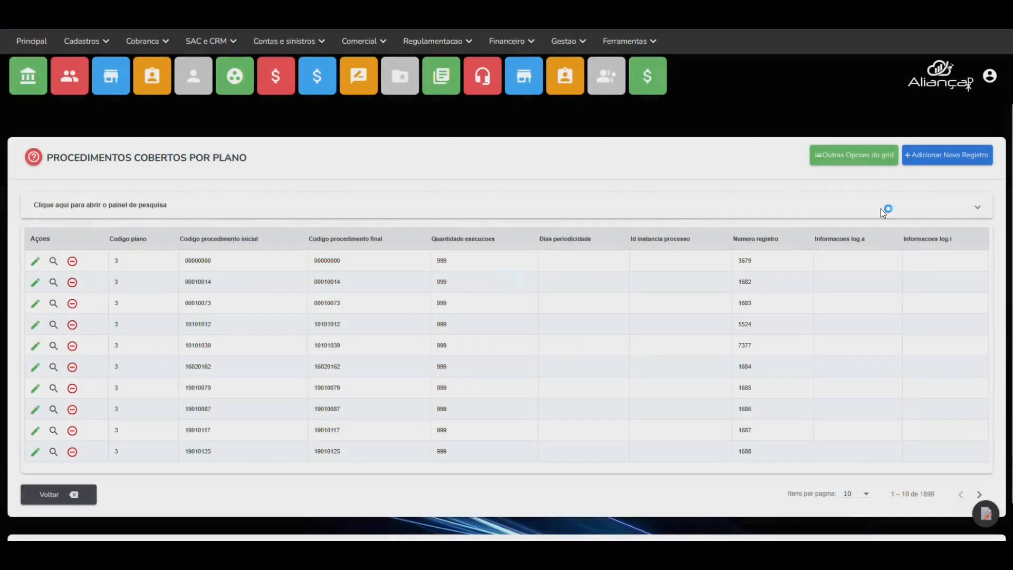
{"action": "left_click", "coordinate": [29, 497]}
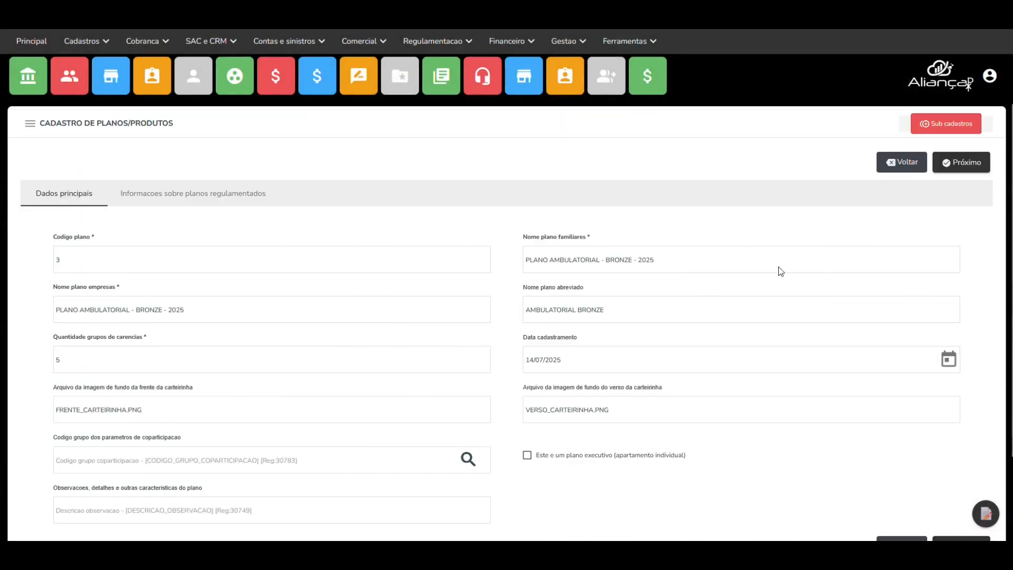
{"action": "left_click", "coordinate": [971, 126]}
{"action": "left_click", "coordinate": [846, 239]}
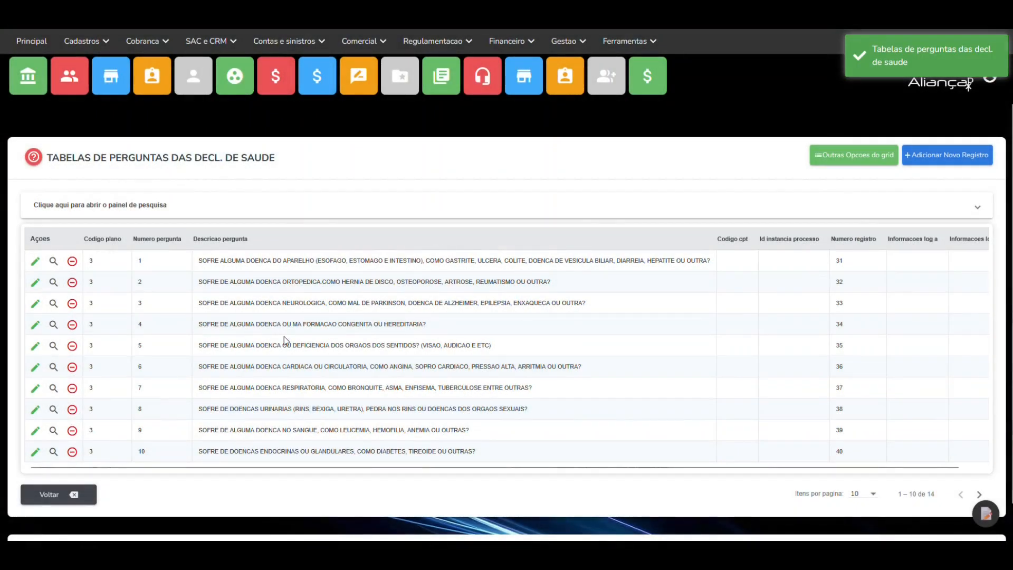
Step: Read through the health declaration questions 1 to 6 in the list
{"action": "scroll", "coordinate": [293, 334], "scroll_direction": "down", "scroll_amount": 1}
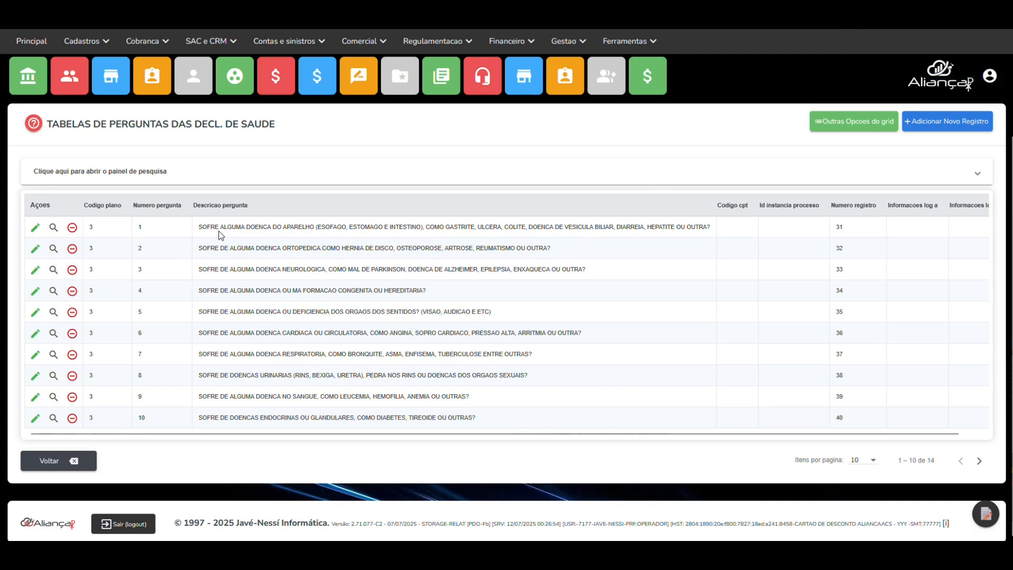
{"action": "left_click_drag", "start_coordinate": [203, 226], "coordinate": [564, 238]}
{"action": "left_click_drag", "start_coordinate": [210, 248], "coordinate": [489, 269]}
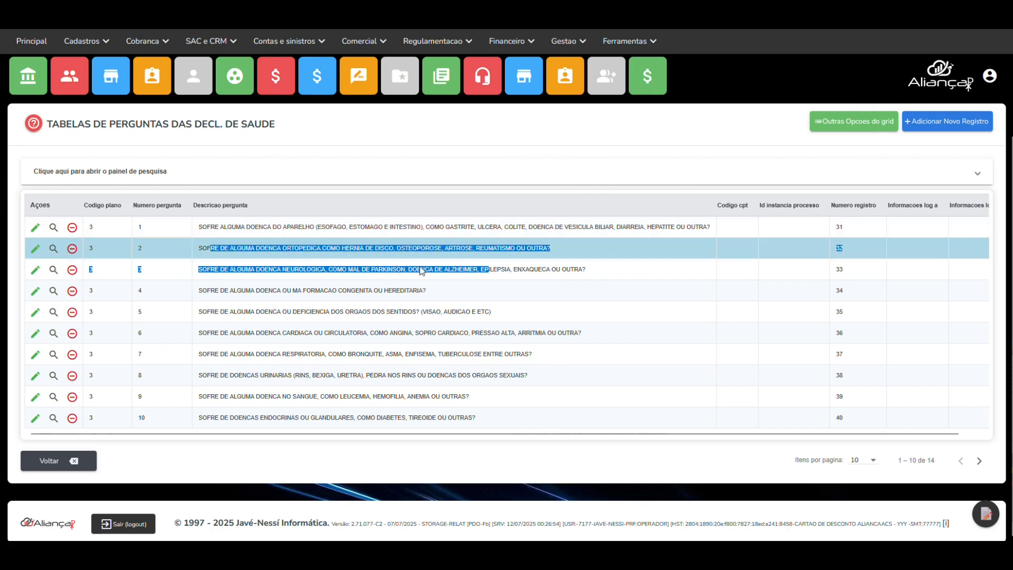
{"action": "left_click", "coordinate": [217, 290]}
{"action": "left_click_drag", "start_coordinate": [218, 290], "coordinate": [328, 294]}
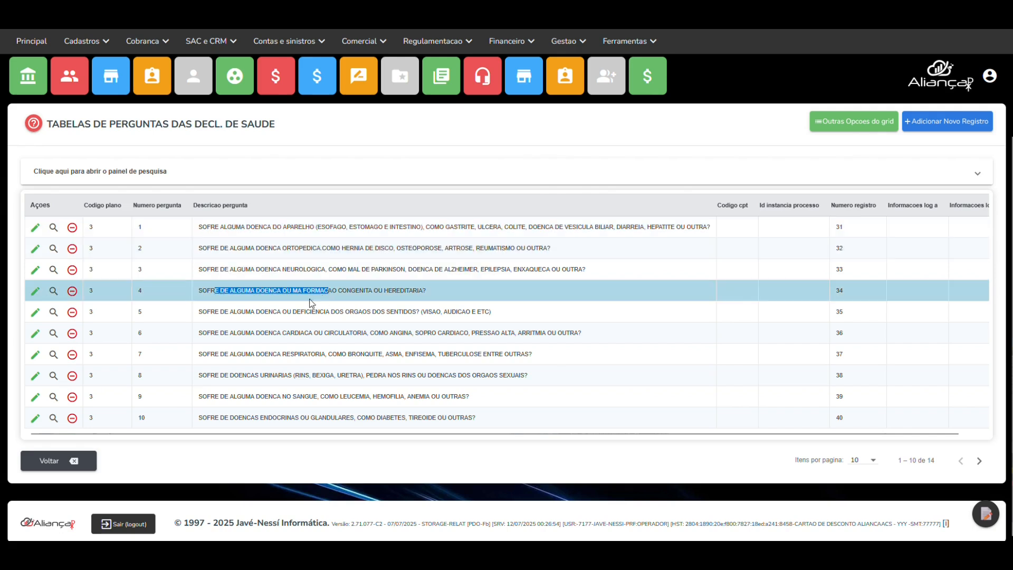
{"action": "left_click_drag", "start_coordinate": [220, 312], "coordinate": [453, 312]}
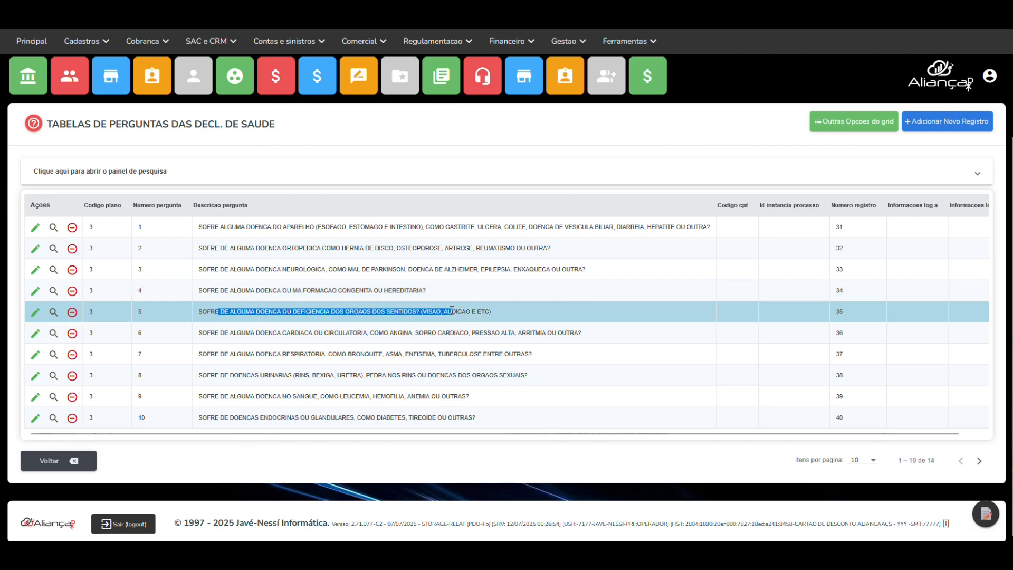
{"action": "left_click_drag", "start_coordinate": [220, 331], "coordinate": [415, 333]}
Step: Open health declaration question 6 for editing and examine its question number and description (Descricao pergunta)
{"action": "left_click", "coordinate": [34, 333]}
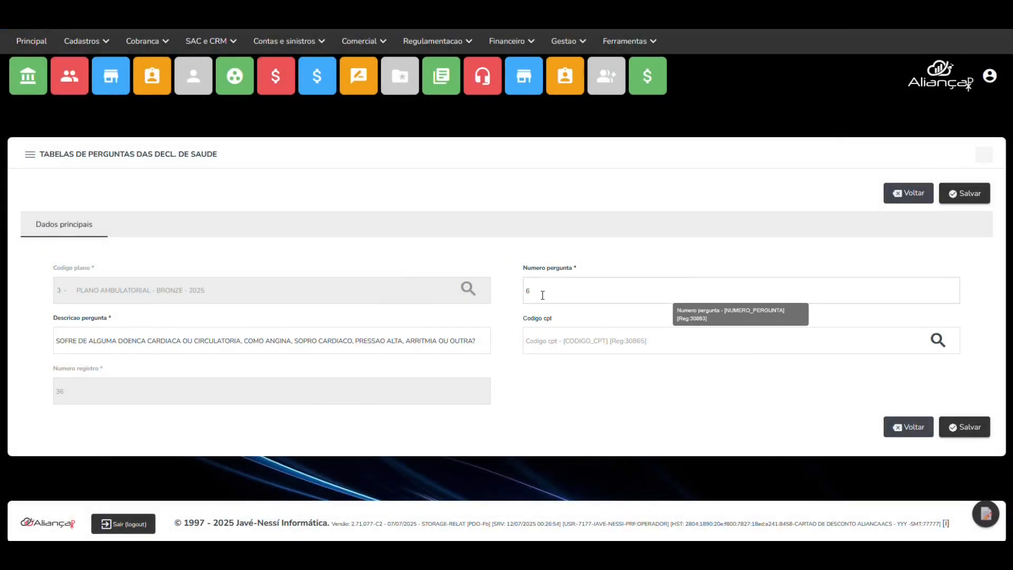
{"action": "left_click", "coordinate": [541, 294]}
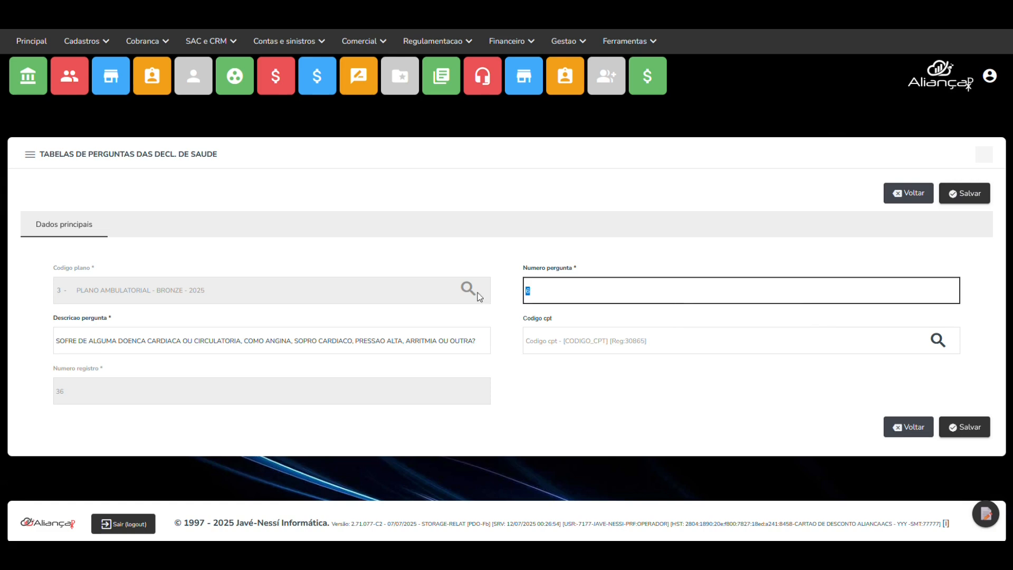
{"action": "left_click", "coordinate": [69, 340]}
{"action": "left_click", "coordinate": [259, 341]}
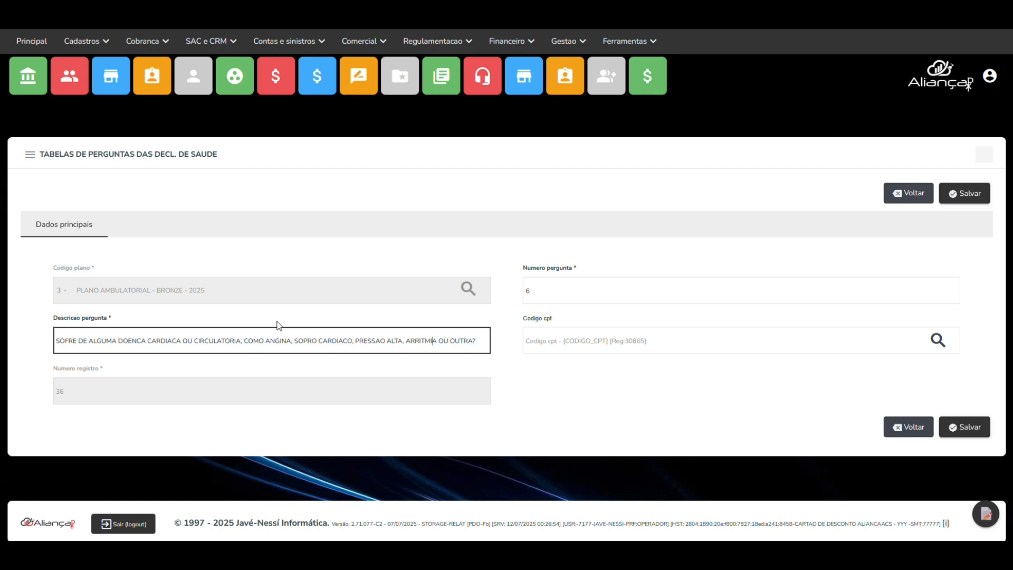
Step: List all available CPT codes for question 6 with the wildcard %, and leave the Codigo cpt empty
{"action": "left_click", "coordinate": [593, 339]}
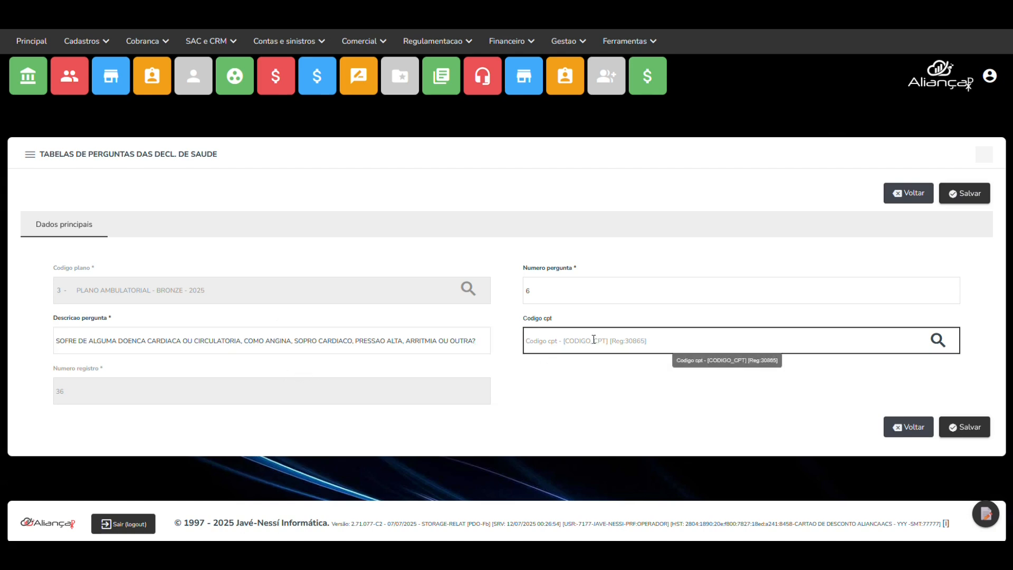
{"action": "type", "text": "%"}
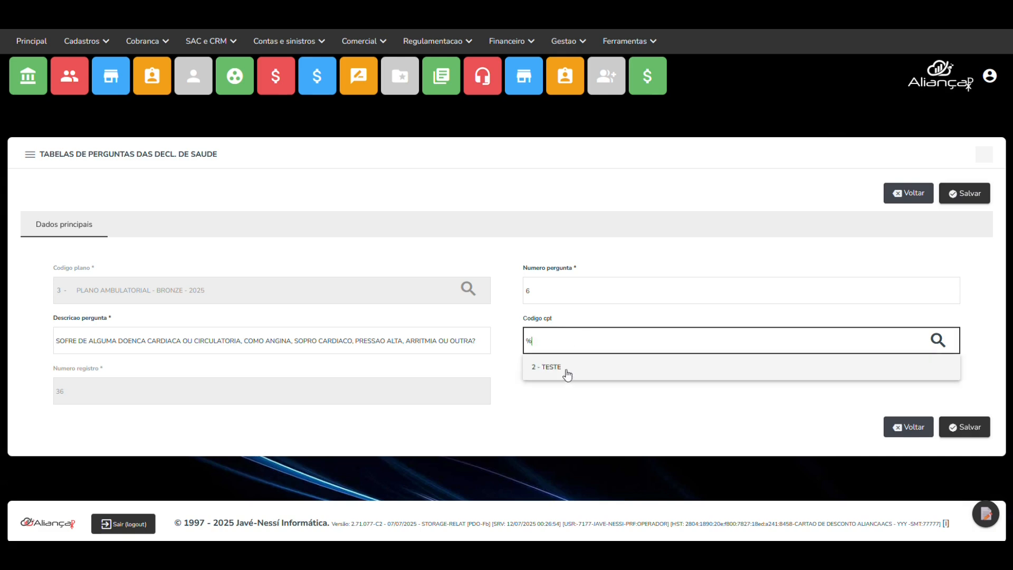
{"action": "key", "text": "BackSpace"}
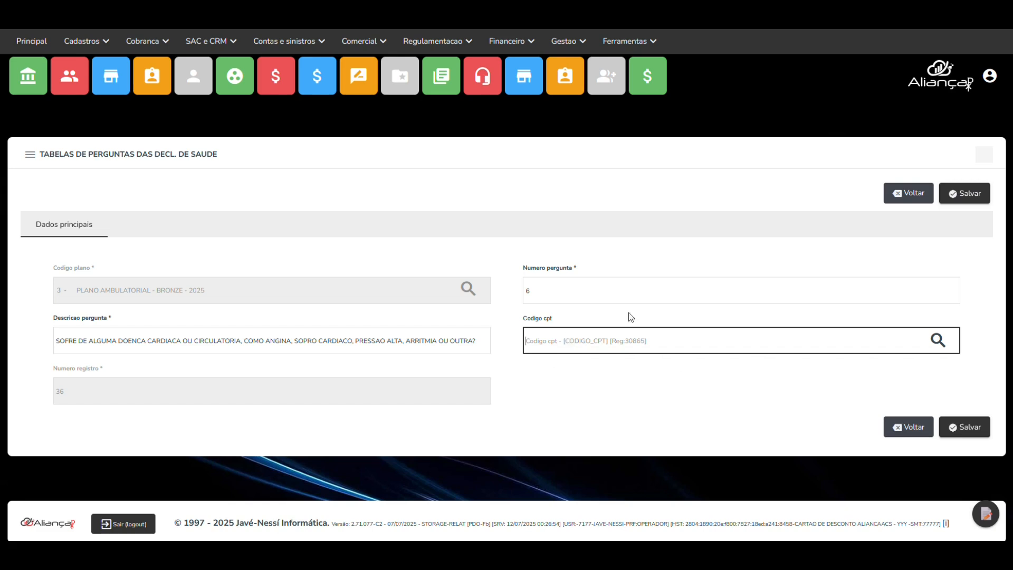
Step: Leave question 6 without saving, return from the questions list to the plan record and exit the plan record
{"action": "left_click", "coordinate": [916, 196]}
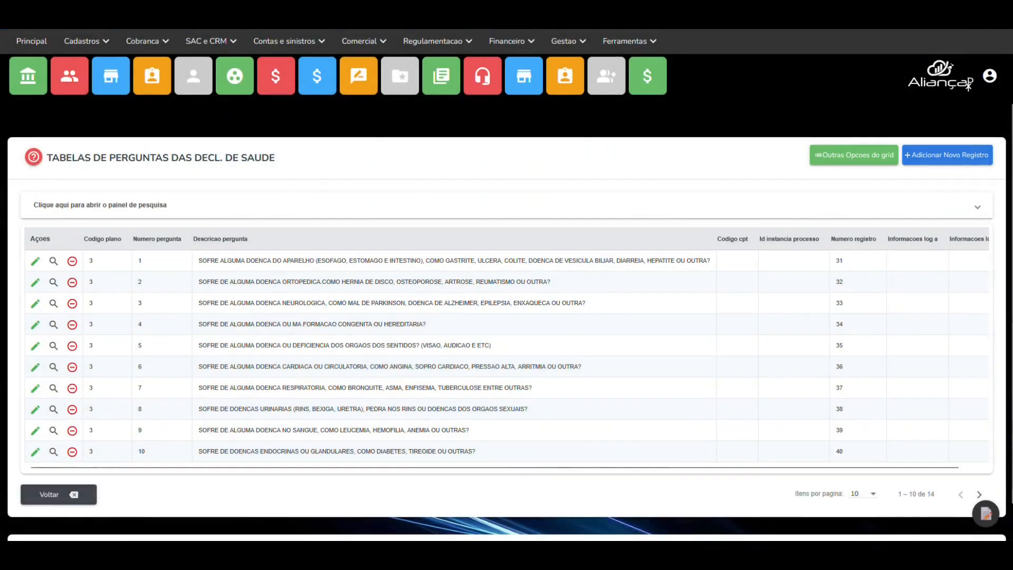
{"action": "left_click", "coordinate": [78, 497]}
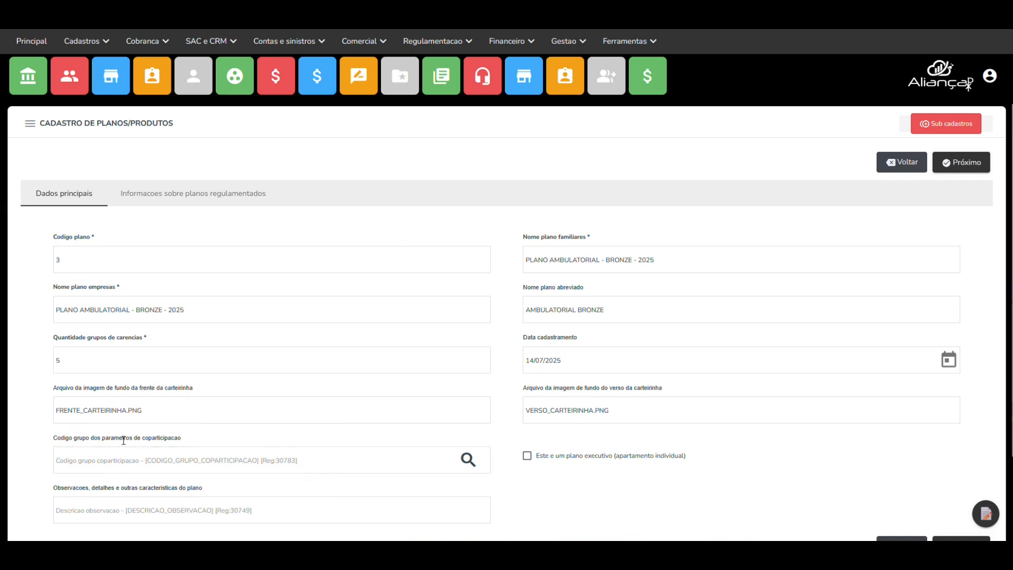
{"action": "left_click", "coordinate": [902, 164]}
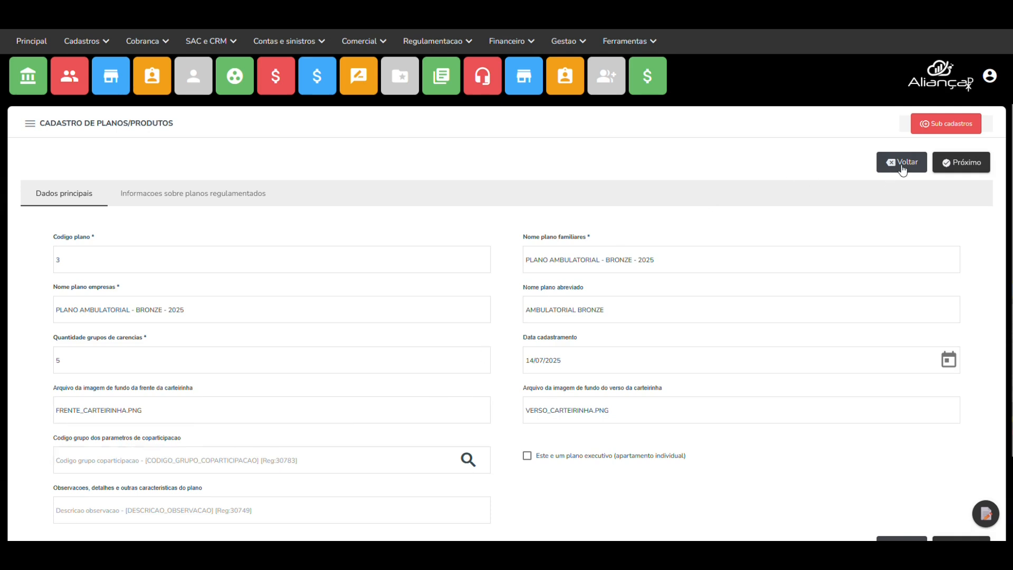